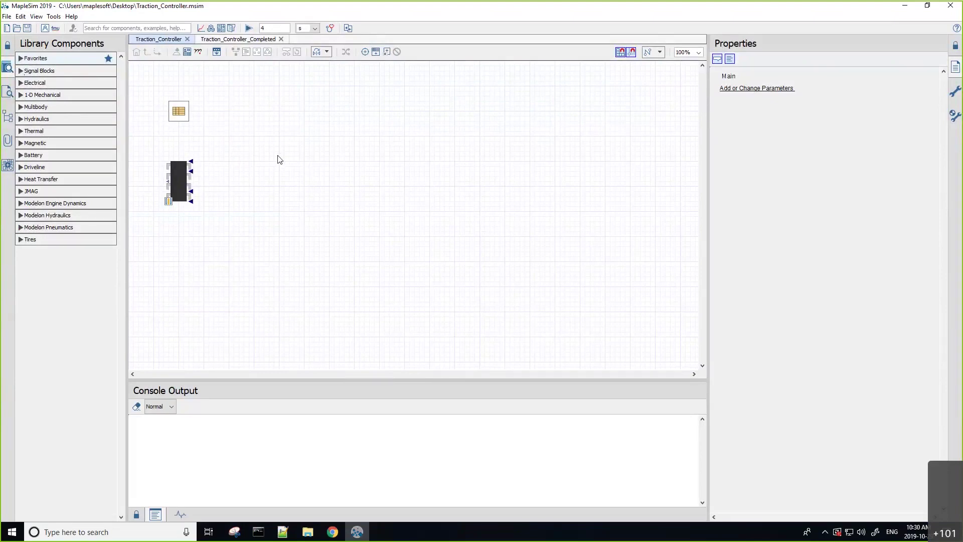
- Review the Controller block's r2_max and wDiffMax parameters, then bring up the File menu
{"action": "left_click", "coordinate": [179, 176]}
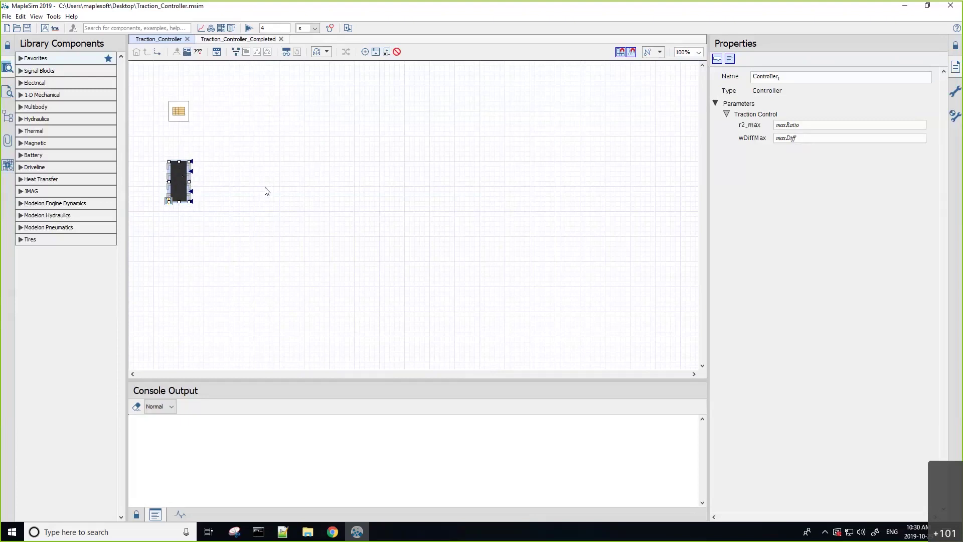
{"action": "left_click", "coordinate": [191, 84]}
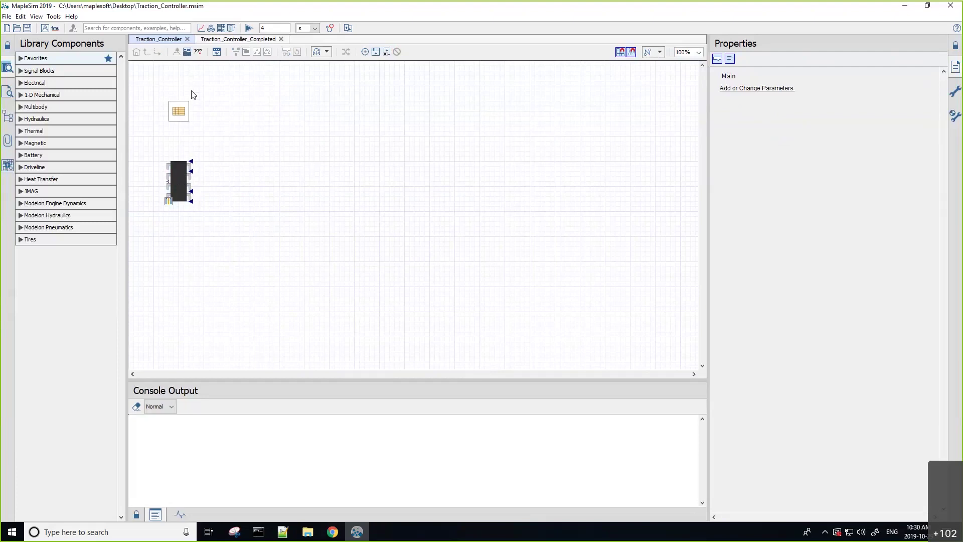
{"action": "left_click", "coordinate": [6, 16]}
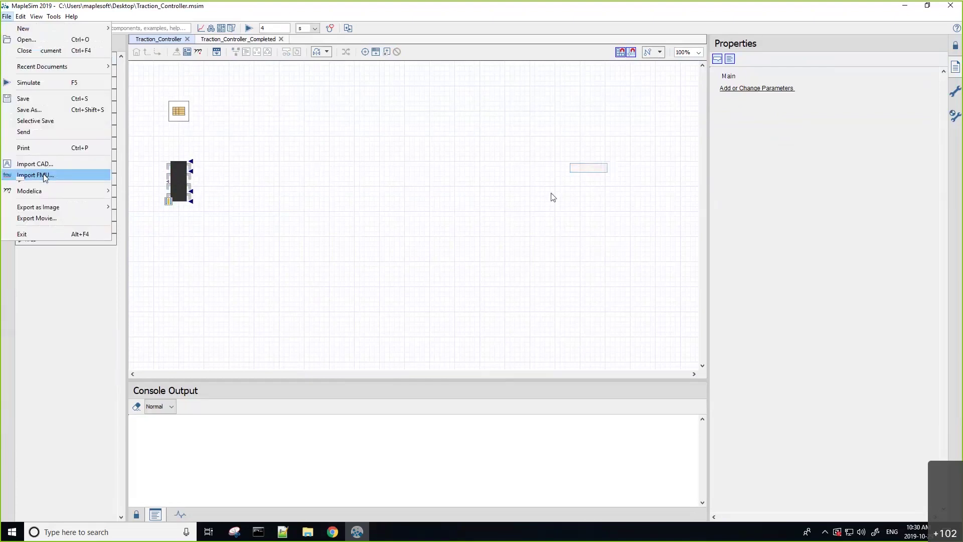
- Import slippery_straight_accel as an FMU with a 0.01 synchronization time
{"action": "left_click", "coordinate": [35, 175]}
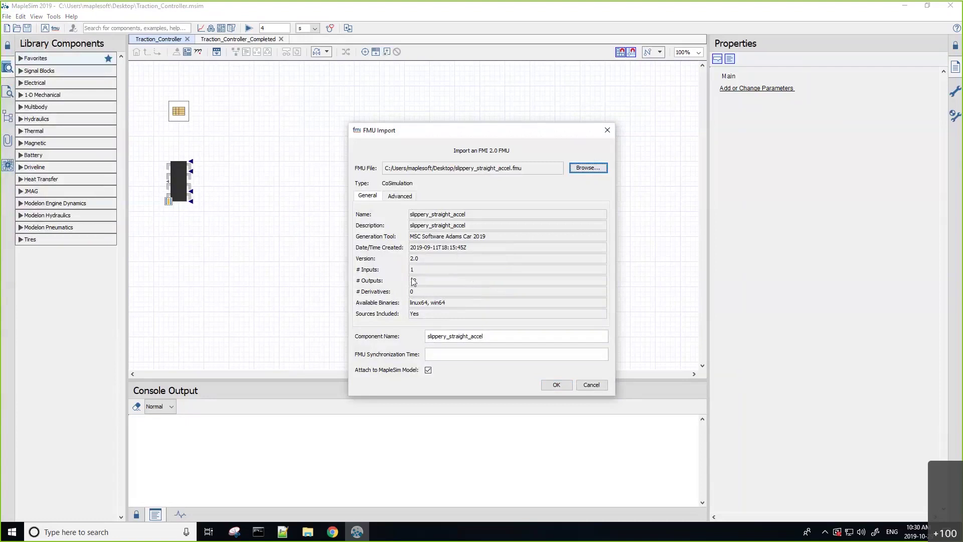
{"action": "left_click", "coordinate": [445, 357]}
{"action": "type", "text": "0.01"}
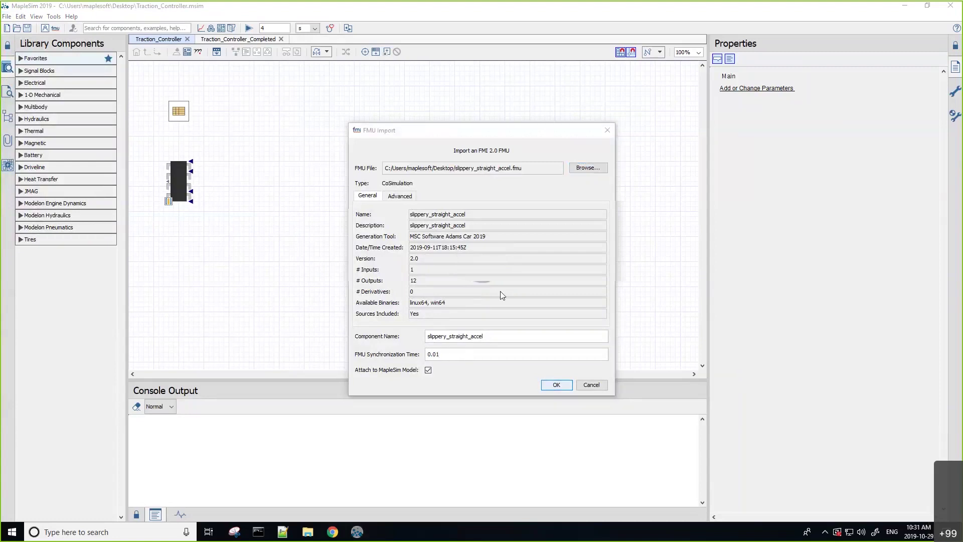
{"action": "key", "text": "Return"}
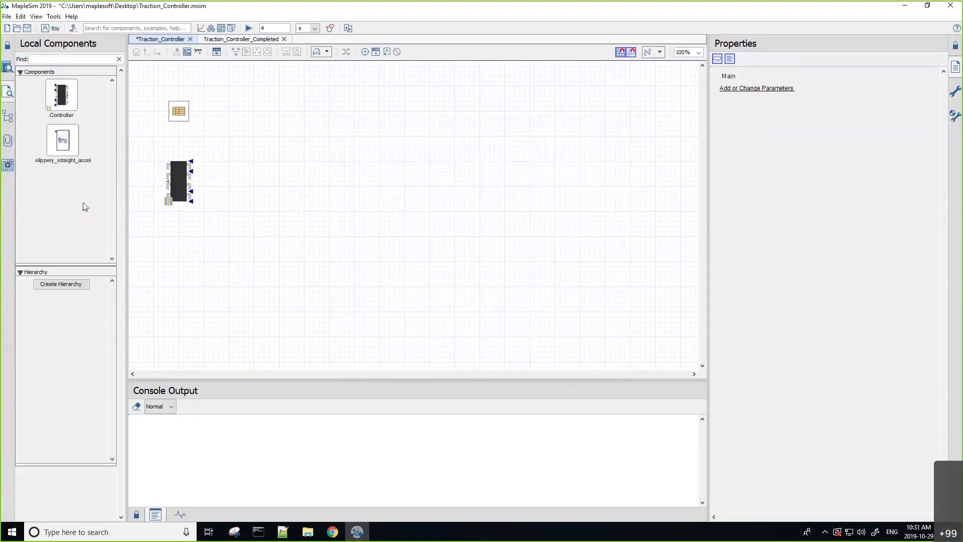
- Drop the slippery_straight_accel FMU block right of the controller and select it
{"action": "left_click_drag", "start_coordinate": [62, 140], "coordinate": [317, 151]}
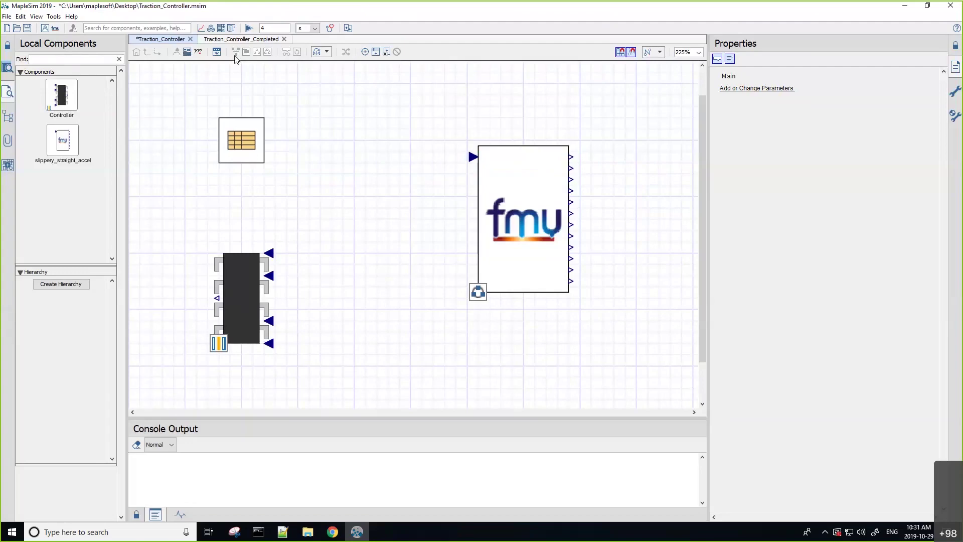
{"action": "left_click", "coordinate": [523, 186]}
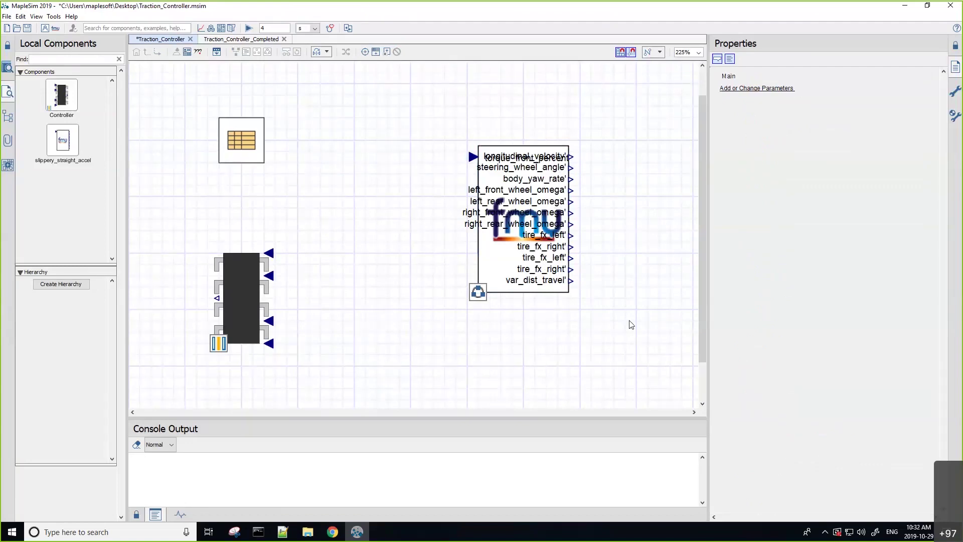
- Move the Controller below the FMU and wire its output to the FMU's torque input
{"action": "scroll", "coordinate": [310, 362], "scroll_direction": "down", "scroll_amount": 2}
{"action": "left_click", "coordinate": [210, 257]}
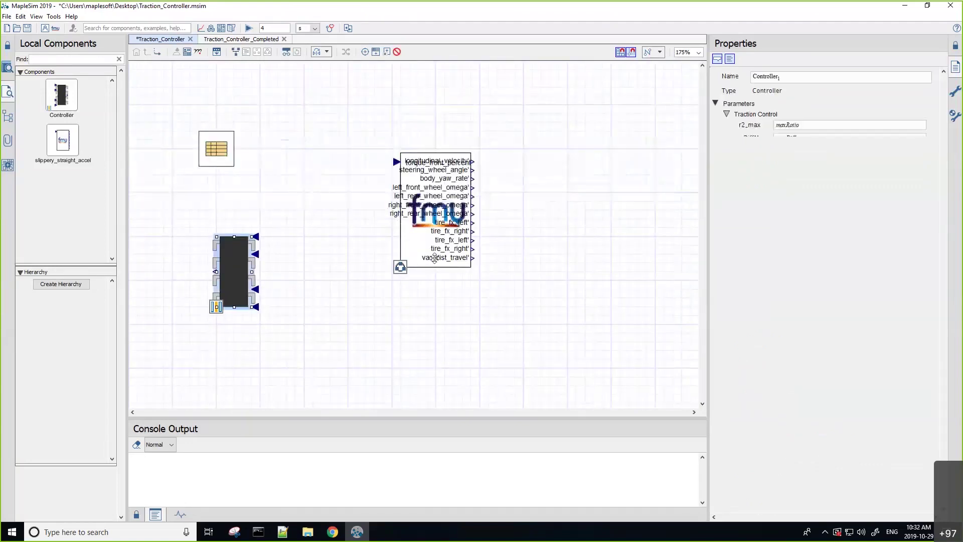
{"action": "left_click_drag", "start_coordinate": [210, 256], "coordinate": [430, 344]}
{"action": "left_click", "coordinate": [430, 279]}
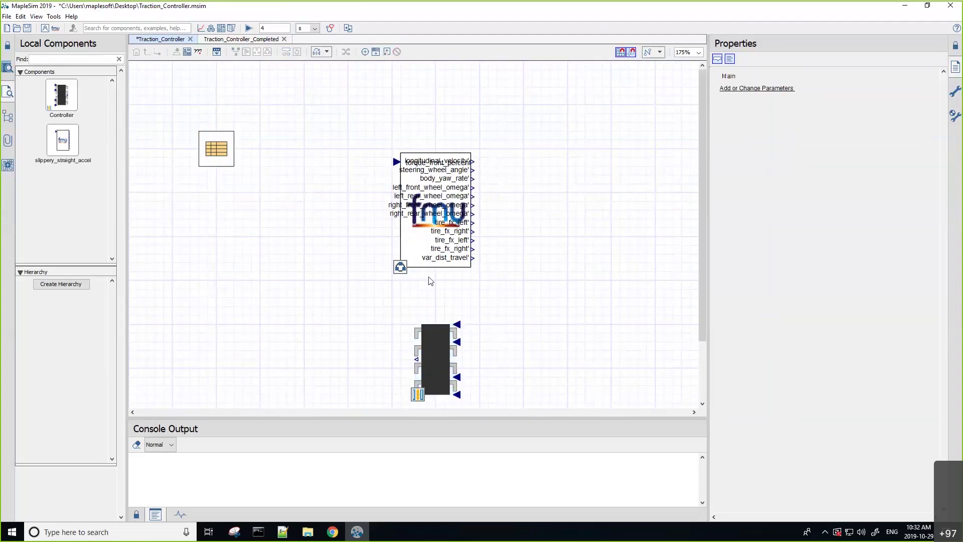
{"action": "left_click", "coordinate": [415, 360]}
{"action": "left_click", "coordinate": [403, 257]}
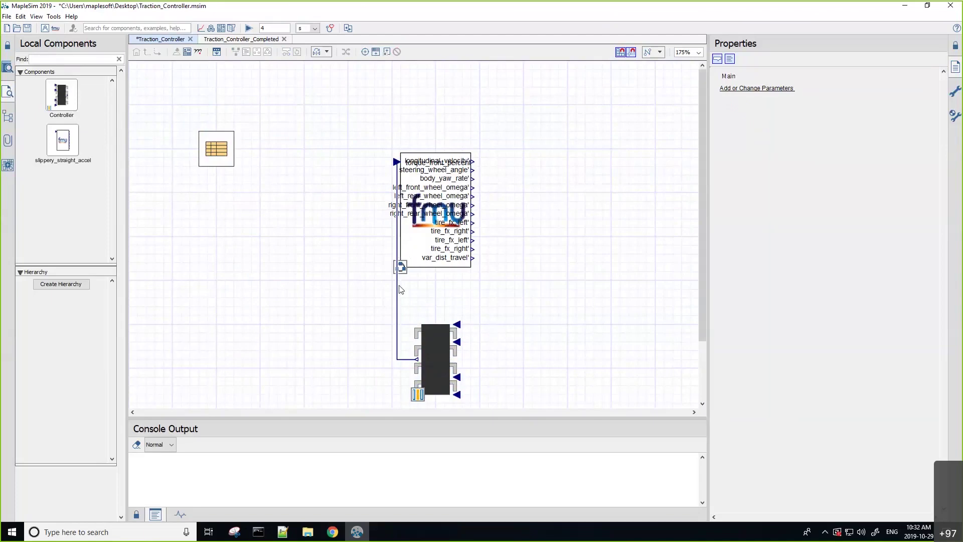
{"action": "left_click_drag", "start_coordinate": [398, 289], "coordinate": [349, 285]}
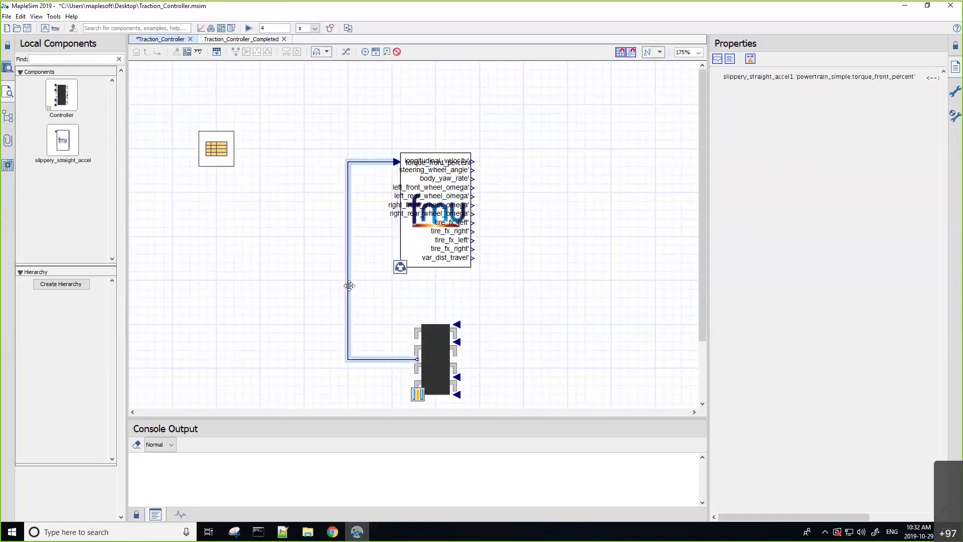
{"action": "left_click", "coordinate": [457, 299]}
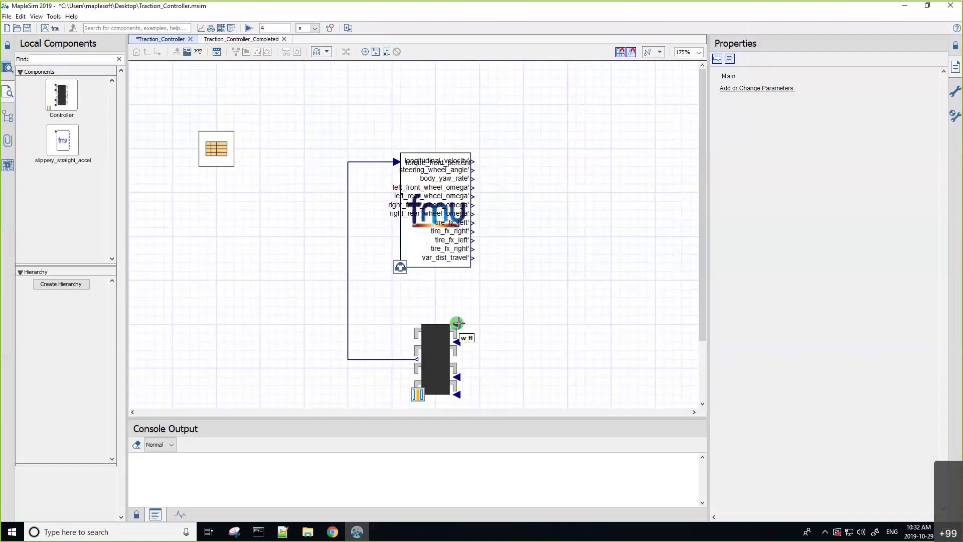
- Wire left_front_wheel_omega and a second wheel-speed output to the controller's first two inputs
{"action": "left_click", "coordinate": [458, 323]}
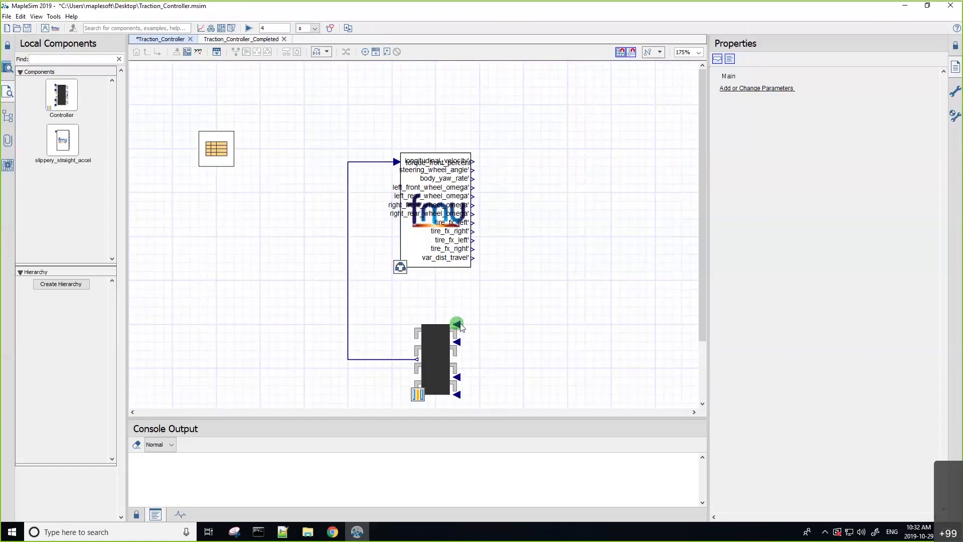
{"action": "left_click", "coordinate": [473, 188]}
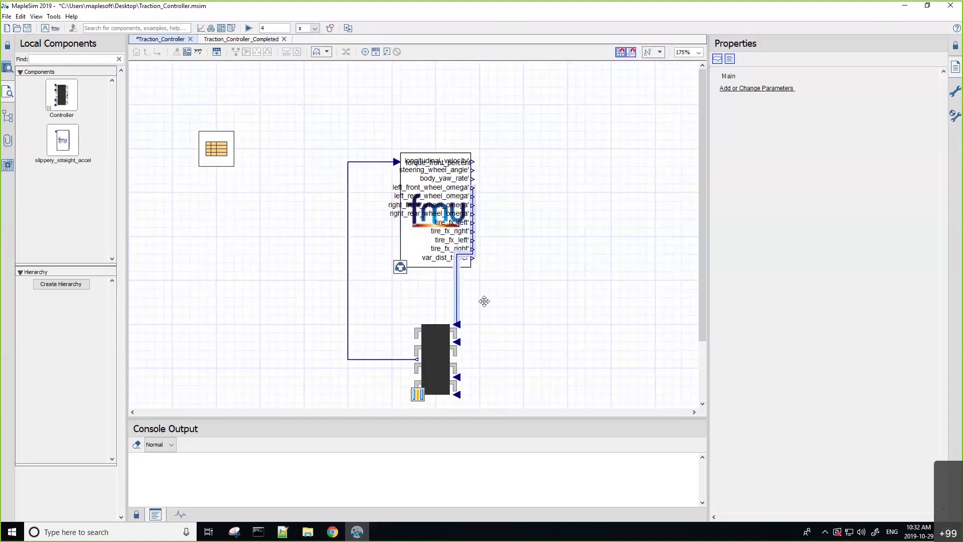
{"action": "left_click", "coordinate": [515, 301]}
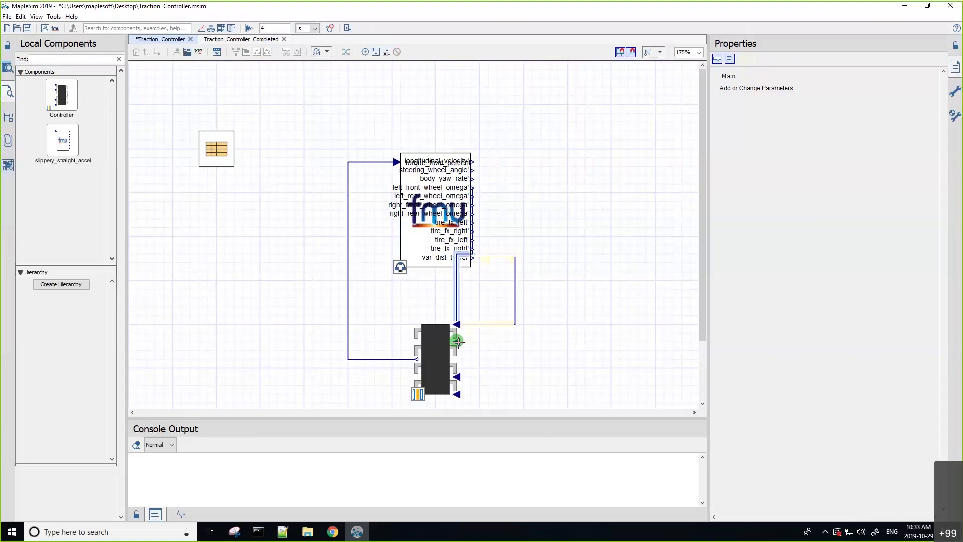
{"action": "left_click", "coordinate": [458, 342]}
{"action": "left_click", "coordinate": [473, 276]}
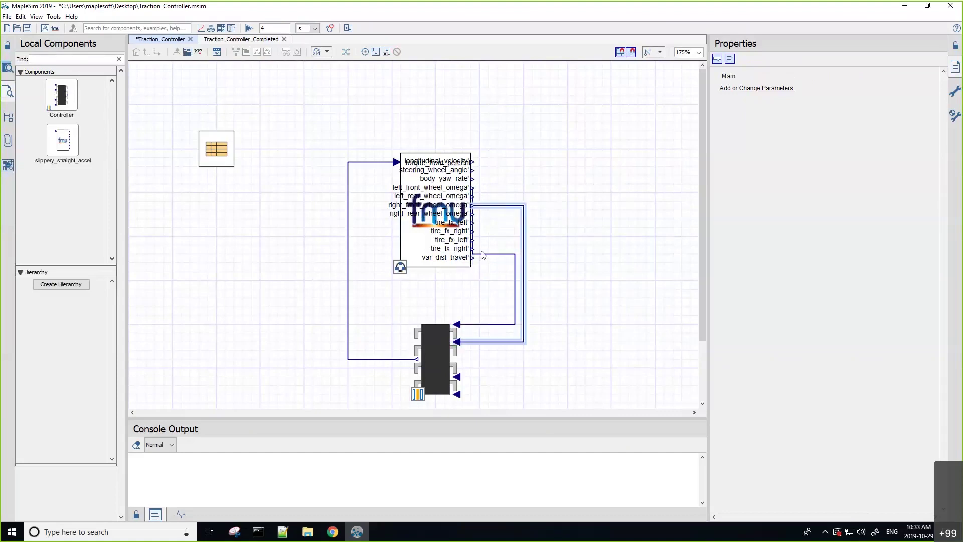
{"action": "left_click", "coordinate": [482, 255]}
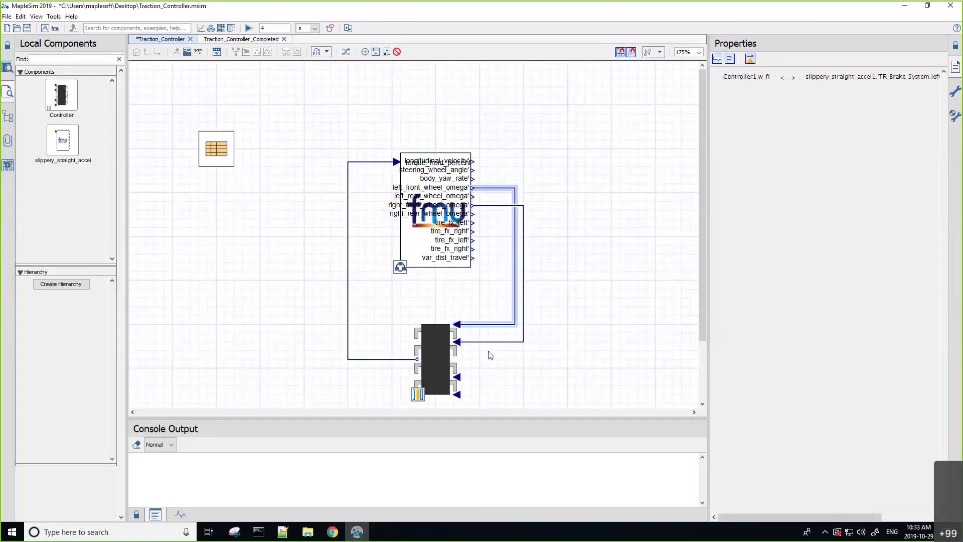
- Wire the remaining two wheel-speed outputs to the controller's third and bottom inputs
{"action": "left_click", "coordinate": [457, 377]}
{"action": "left_click", "coordinate": [472, 220]}
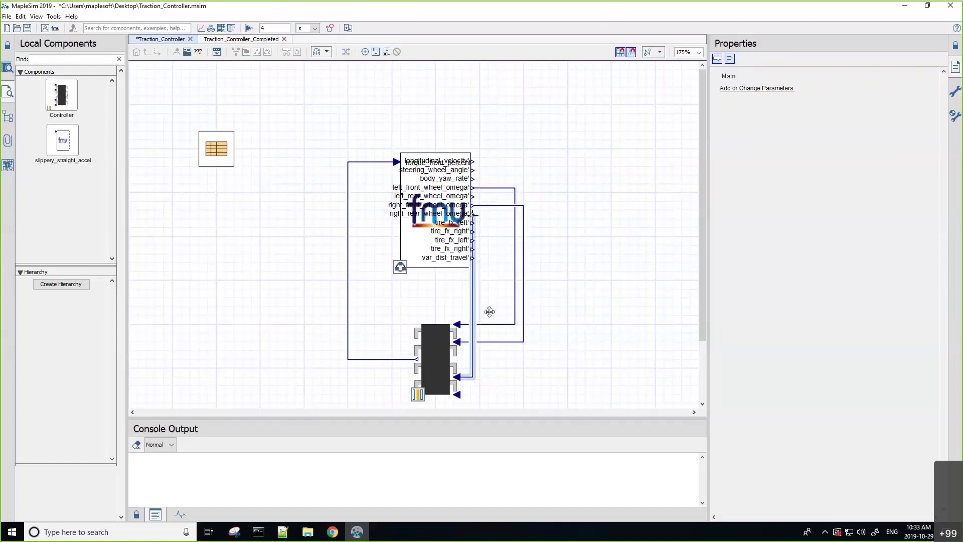
{"action": "left_click_drag", "start_coordinate": [489, 312], "coordinate": [533, 311]}
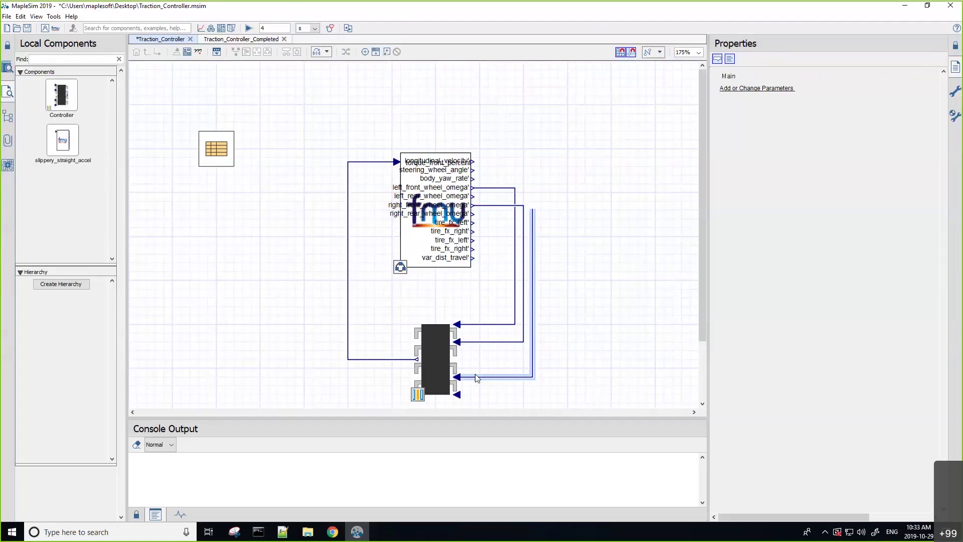
{"action": "left_click", "coordinate": [469, 386]}
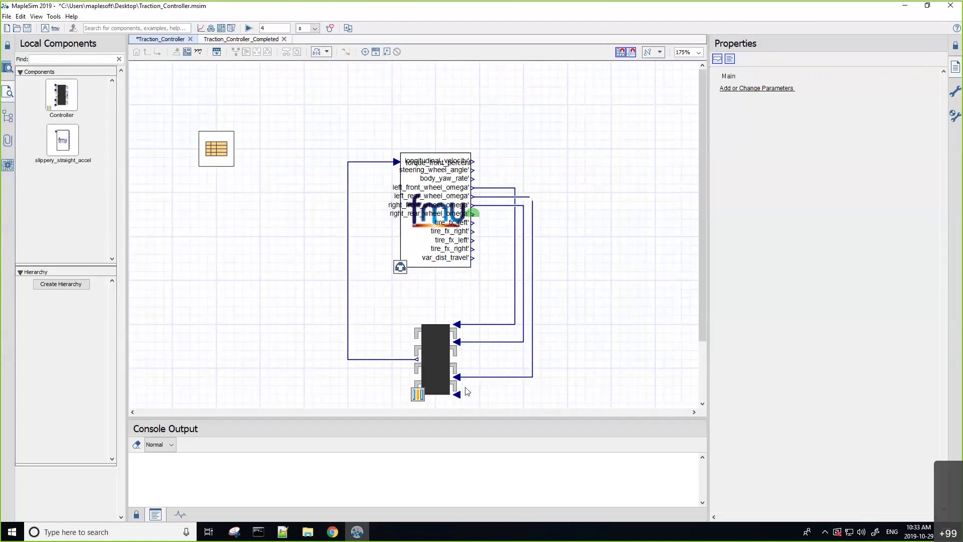
{"action": "left_click", "coordinate": [474, 257]}
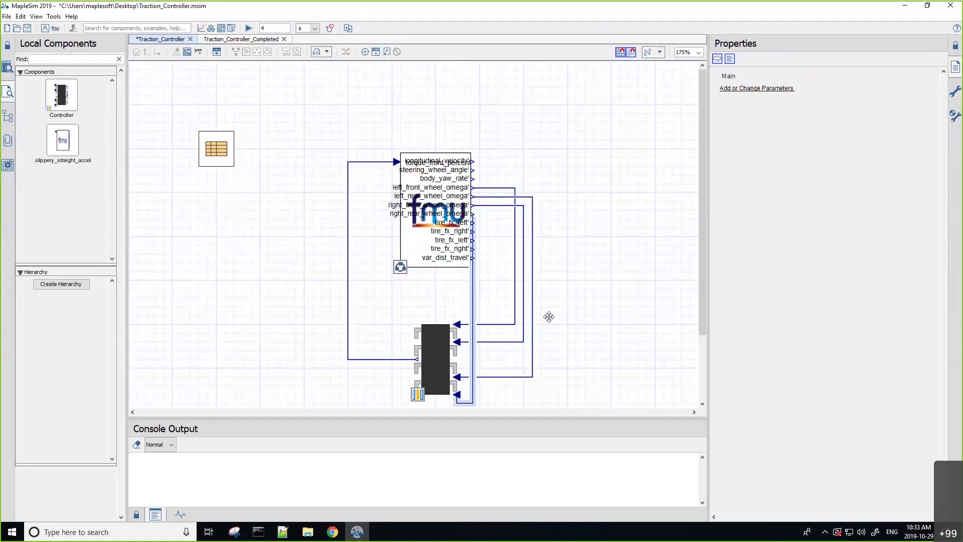
{"action": "left_click_drag", "start_coordinate": [549, 316], "coordinate": [542, 301]}
{"action": "left_click", "coordinate": [570, 222]}
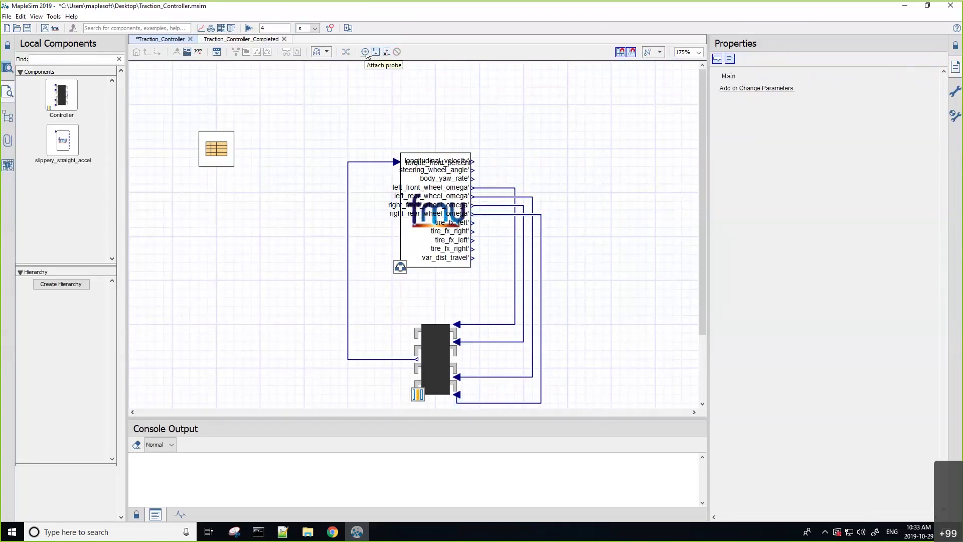
- Probe the FMU's longitudinal_velocity output and name the probe LongitudinalVelocity
{"action": "left_click", "coordinate": [366, 52]}
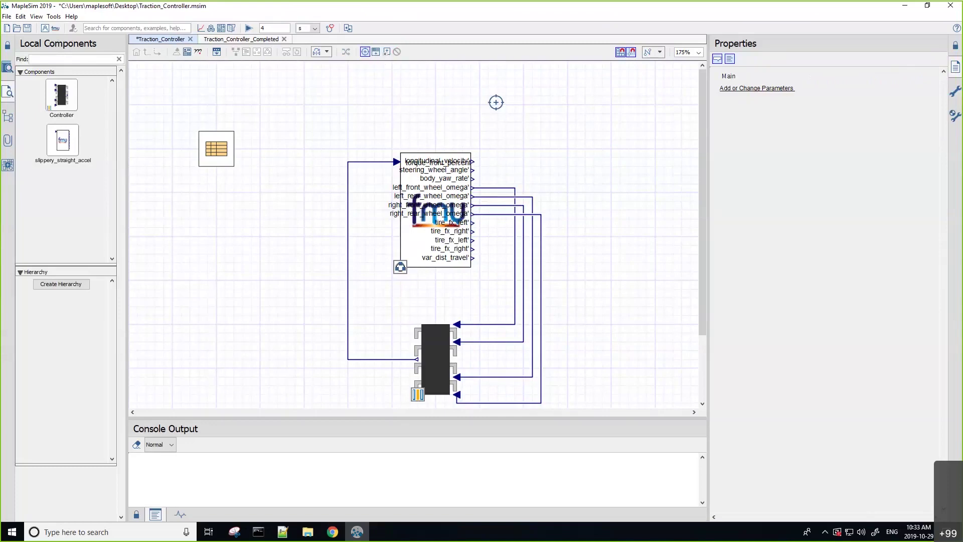
{"action": "left_click", "coordinate": [471, 161]}
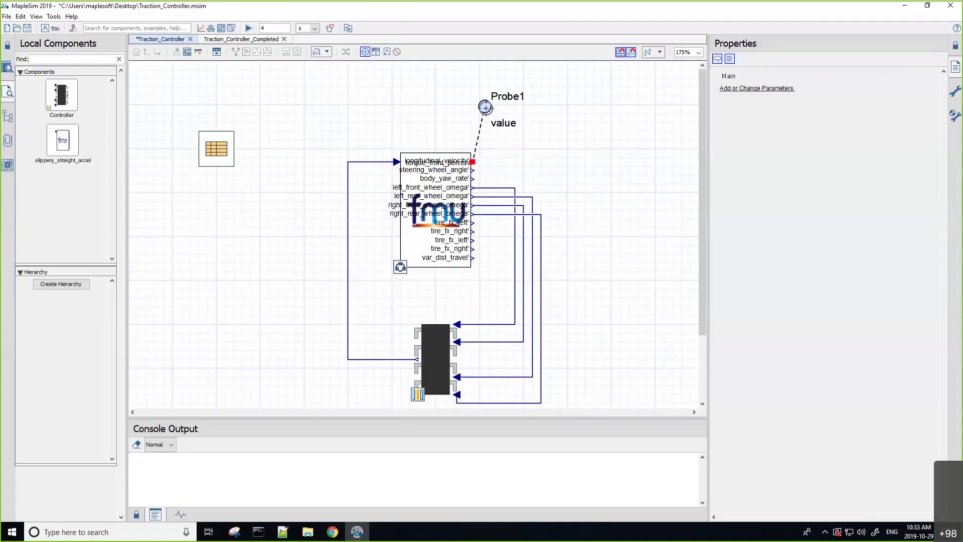
{"action": "left_click", "coordinate": [489, 110]}
{"action": "left_click", "coordinate": [776, 87]}
{"action": "type", "text": "Lon"}
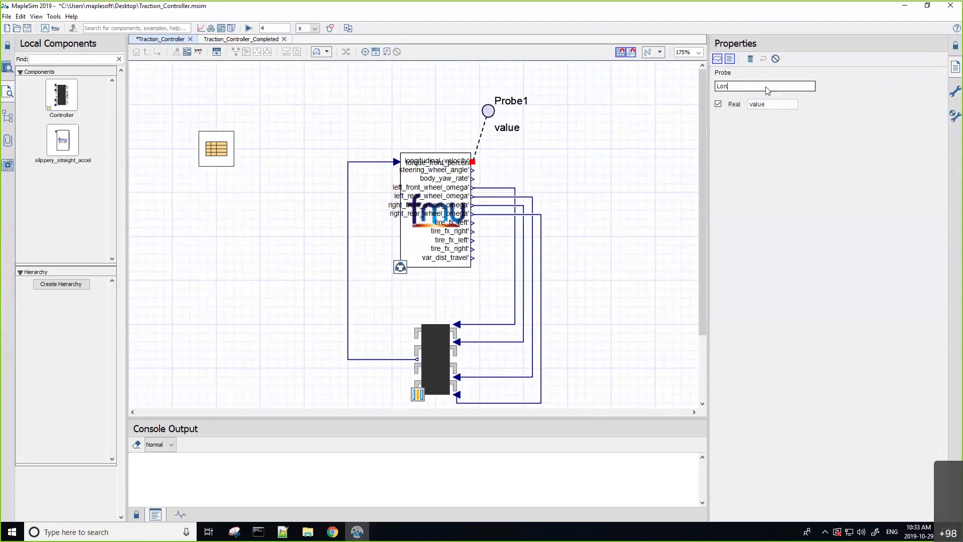
{"action": "type", "text": "gitudinal"}
{"action": "type", "text": "Velocit"}
{"action": "type", "text": "y"}
{"action": "key", "text": "Return"}
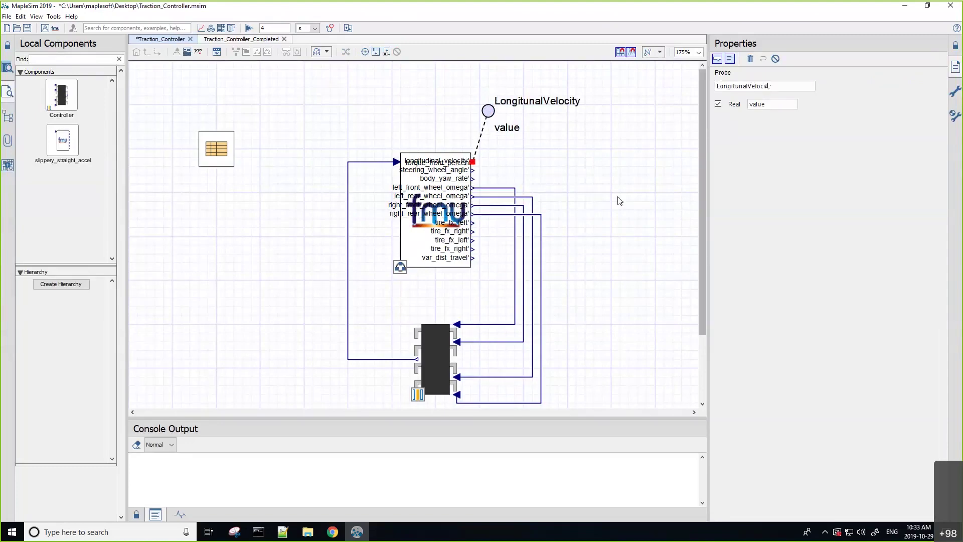
{"action": "scroll", "coordinate": [620, 200], "scroll_direction": "down", "scroll_amount": 1}
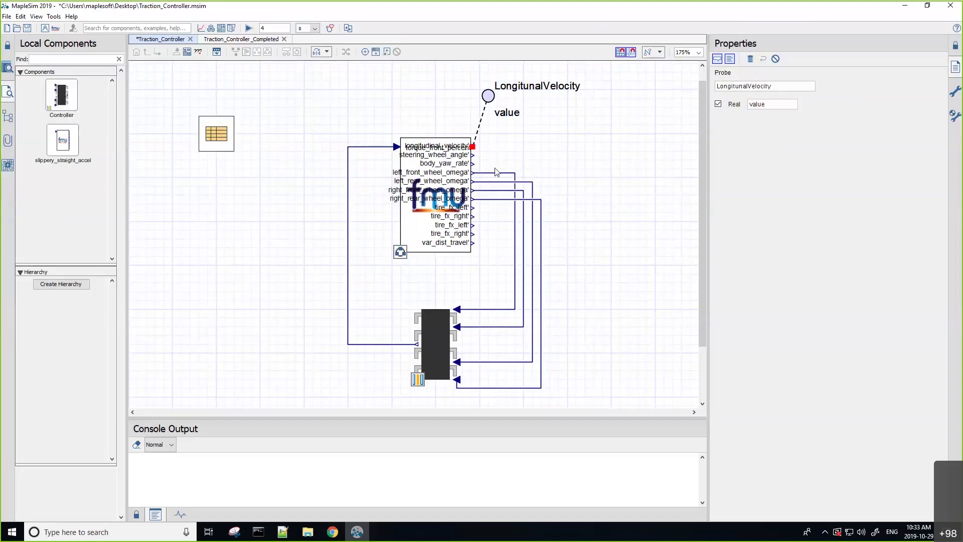
- Set the FMU's chassis mass to chassisMass and trim_mass.mass to trimMass
{"action": "left_click", "coordinate": [434, 198]}
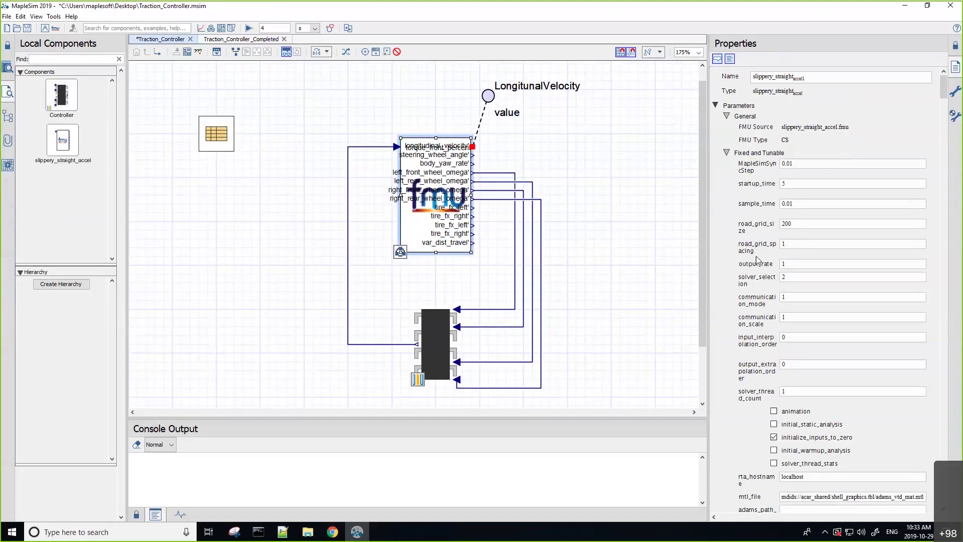
{"action": "scroll", "coordinate": [758, 260], "scroll_direction": "down", "scroll_amount": 15}
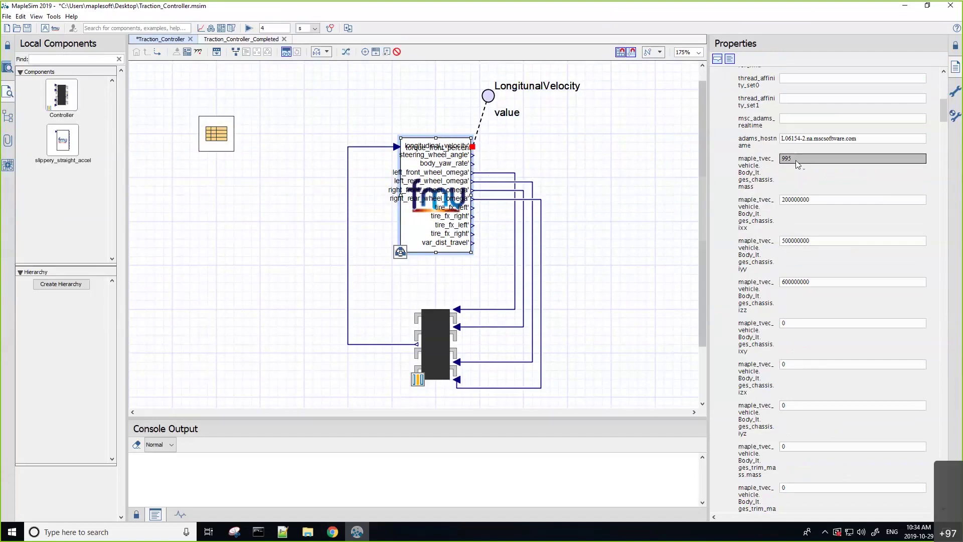
{"action": "left_click", "coordinate": [797, 165]}
{"action": "type", "text": "chassisMass"}
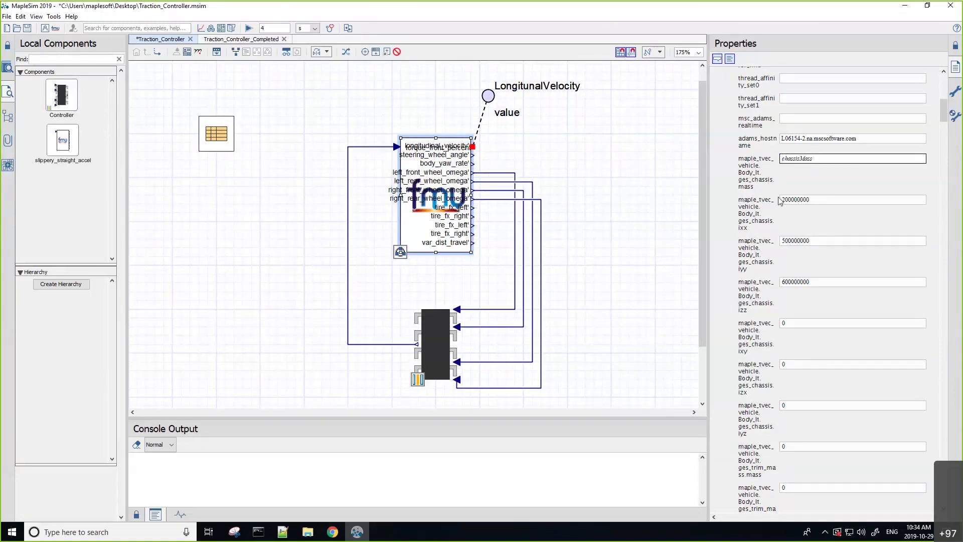
{"action": "scroll", "coordinate": [774, 229], "scroll_direction": "down", "scroll_amount": 3}
{"action": "scroll", "coordinate": [802, 335], "scroll_direction": "down", "scroll_amount": 2}
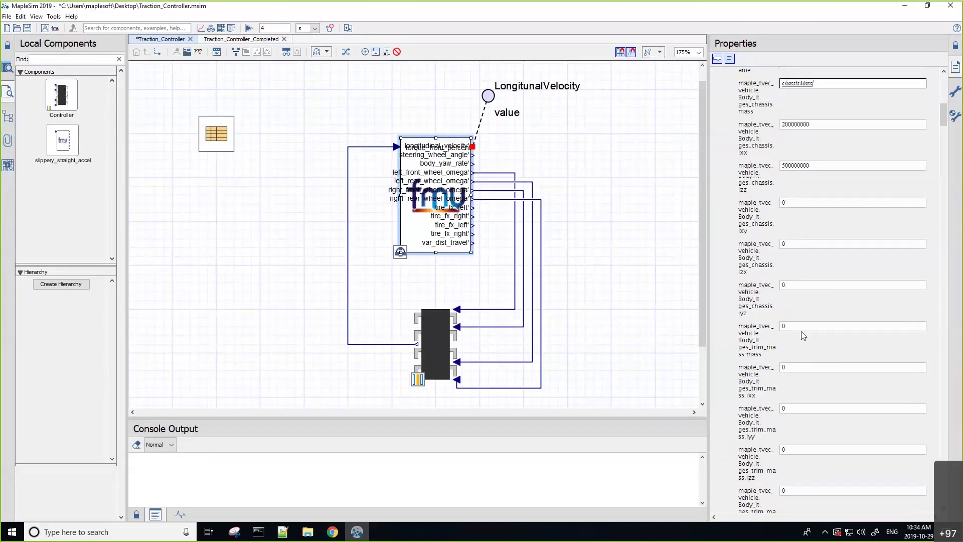
{"action": "left_click", "coordinate": [808, 328]}
{"action": "type", "text": "trimMass"}
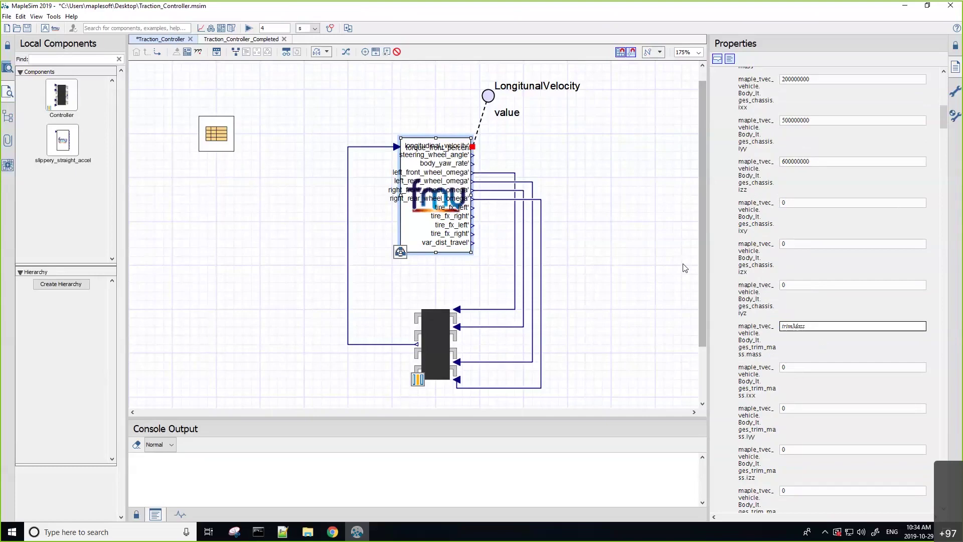
- Check the parameters block values and the Controller's parameter links
{"action": "left_click", "coordinate": [216, 133]}
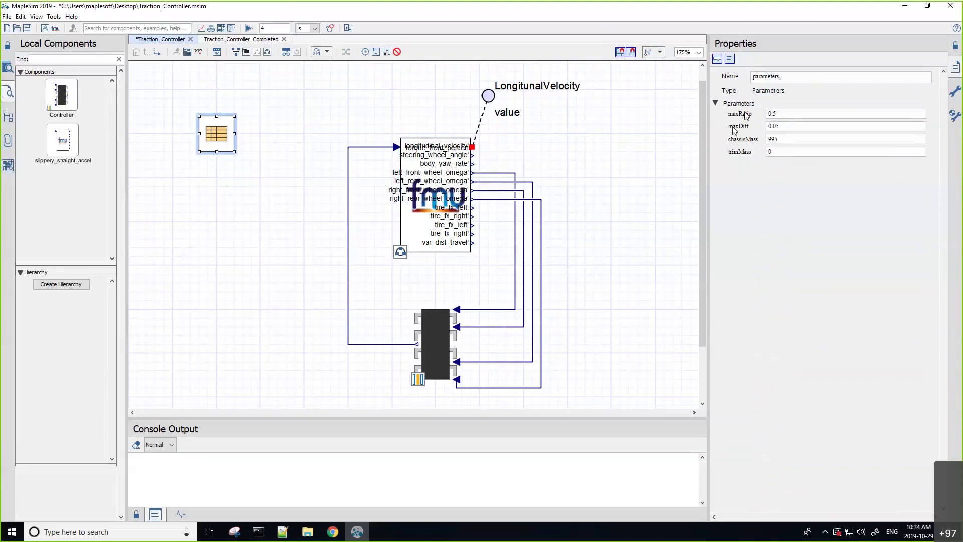
{"action": "left_click", "coordinate": [432, 345]}
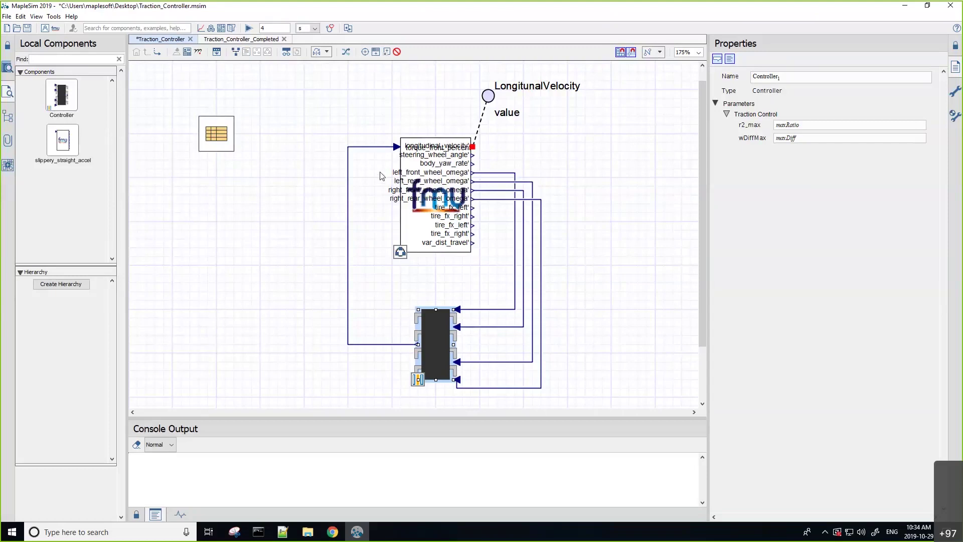
{"action": "left_click", "coordinate": [273, 211]}
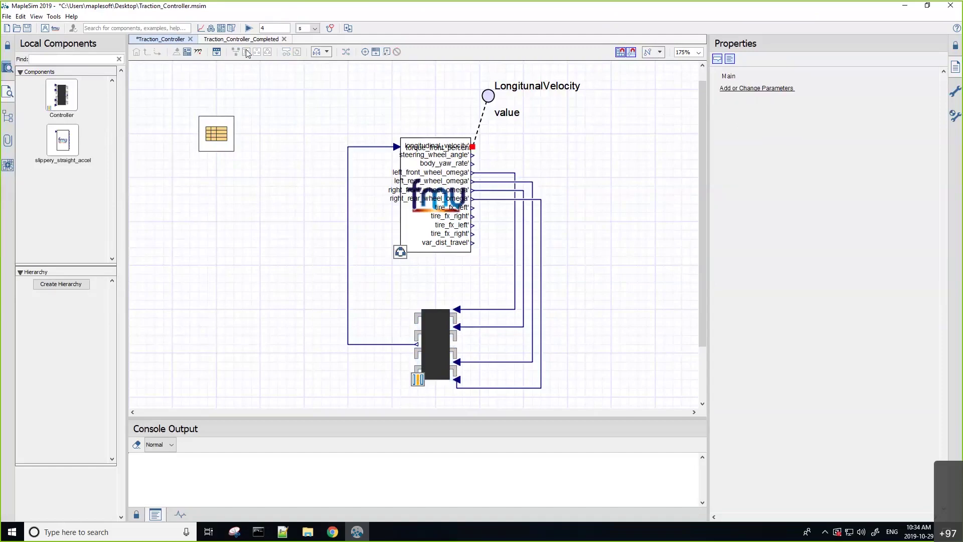
- Run the Traction_Controller_Completed model and enlarge the Console Output pane
{"action": "left_click", "coordinate": [242, 39]}
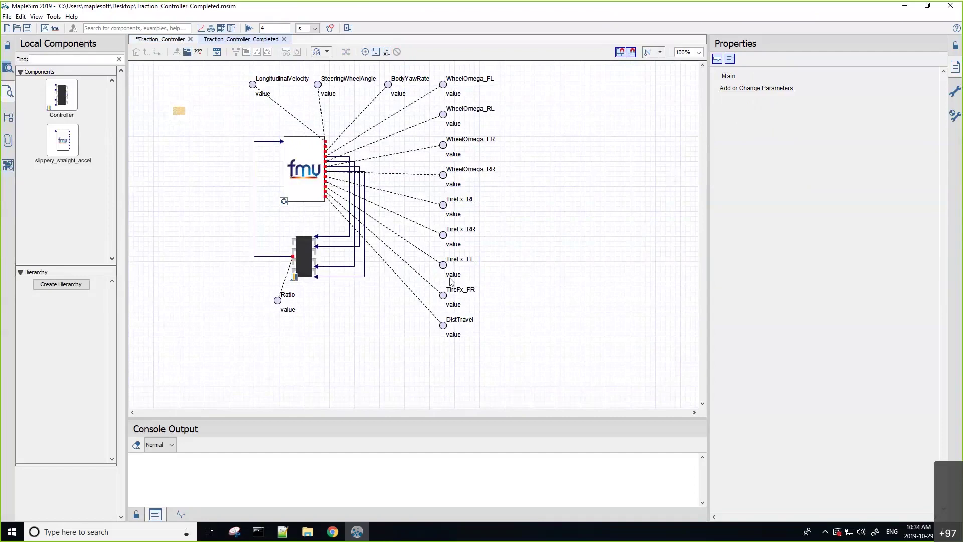
{"action": "left_click", "coordinate": [249, 28]}
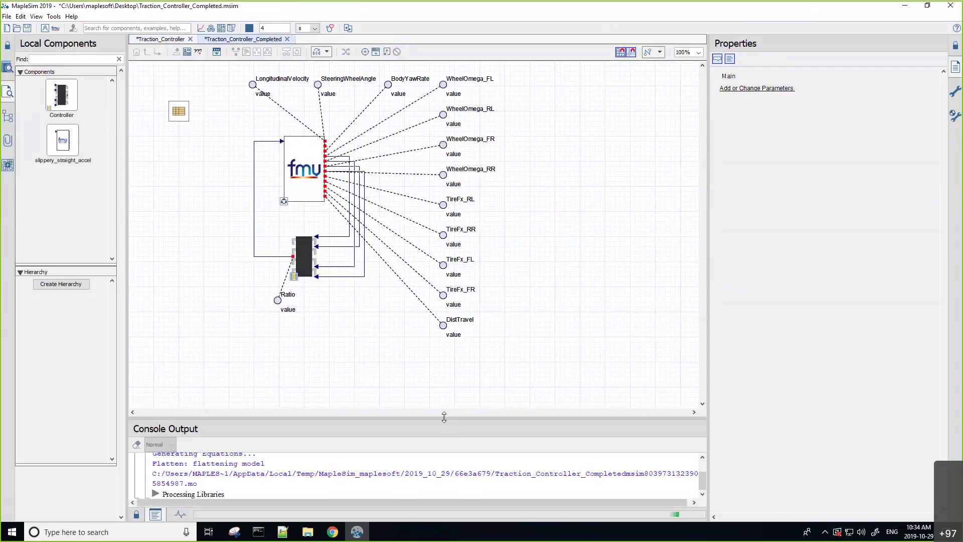
{"action": "left_click_drag", "start_coordinate": [444, 417], "coordinate": [444, 349]}
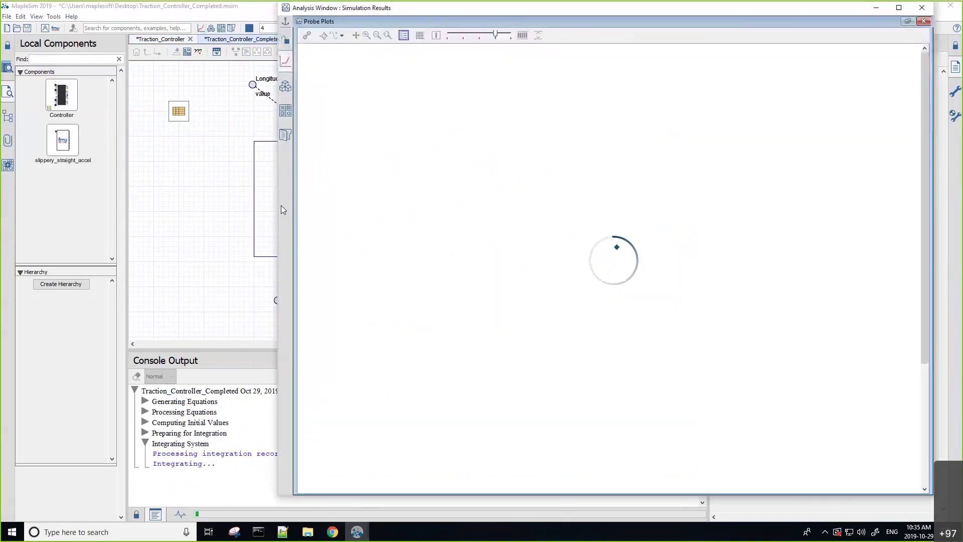
- Reposition the Simulation Results window during integration, then bring up the taskbar menu
{"action": "left_click_drag", "start_coordinate": [342, 7], "coordinate": [382, 17]}
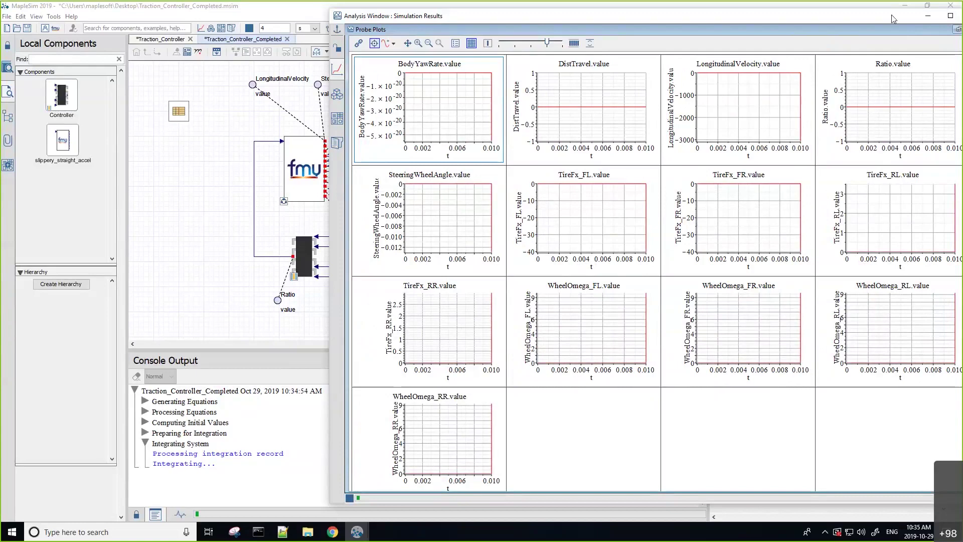
{"action": "left_click_drag", "start_coordinate": [894, 18], "coordinate": [843, 20]}
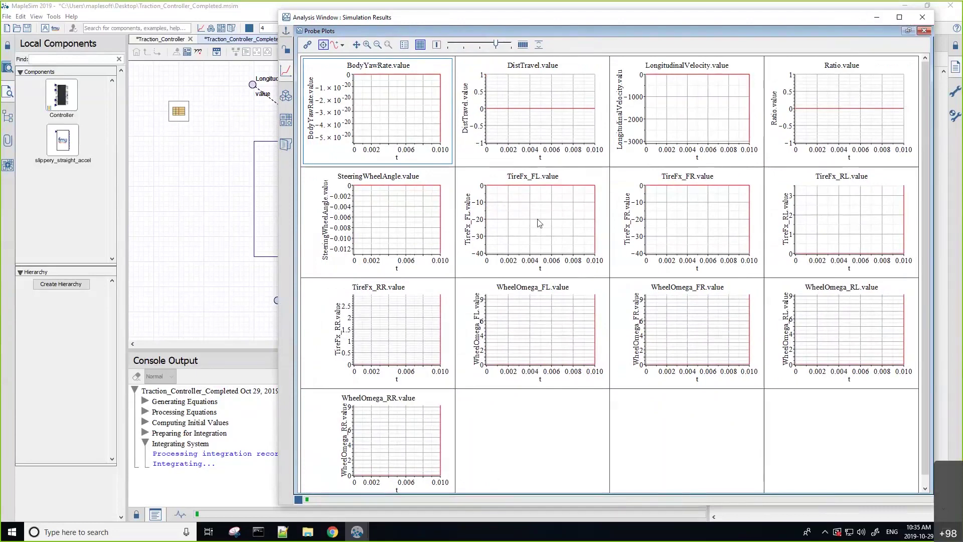
{"action": "right_click", "coordinate": [655, 531]}
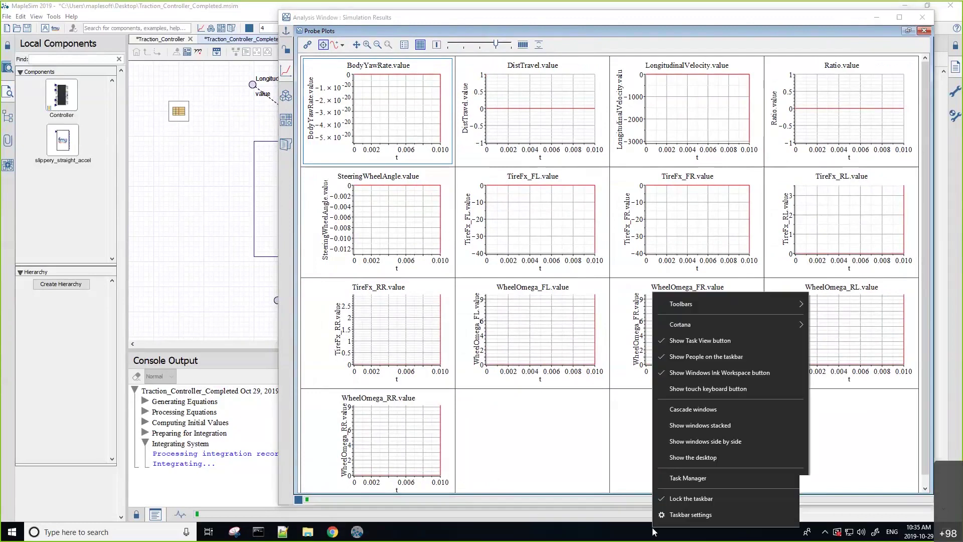
- End the hung Java(TM) Platform SE binary task in Task Manager and close it
{"action": "left_click", "coordinate": [697, 482]}
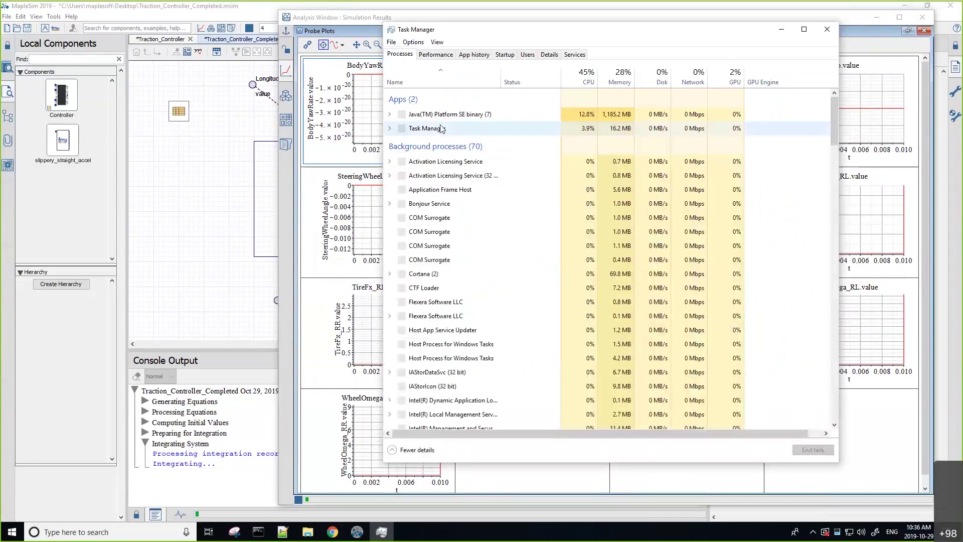
{"action": "left_click", "coordinate": [526, 114]}
{"action": "left_click", "coordinate": [813, 449]}
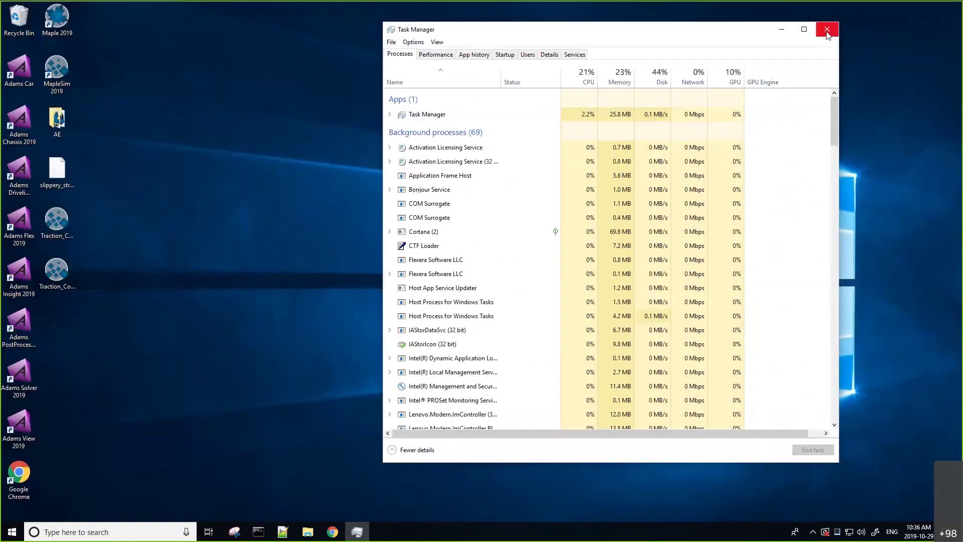
{"action": "left_click", "coordinate": [828, 28]}
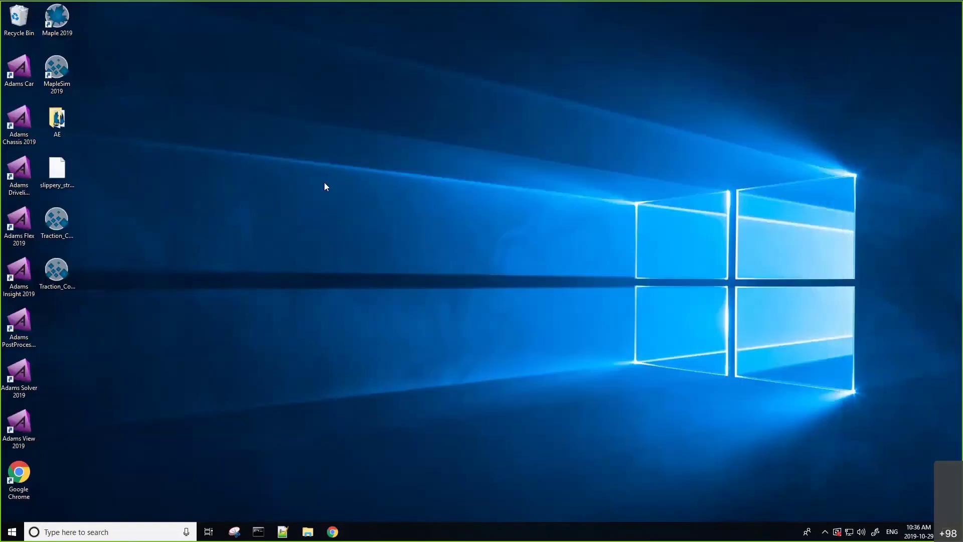
- Relaunch MapleSim 2019 from its desktop shortcut
{"action": "left_click", "coordinate": [58, 71]}
{"action": "double_click", "coordinate": [59, 72]}
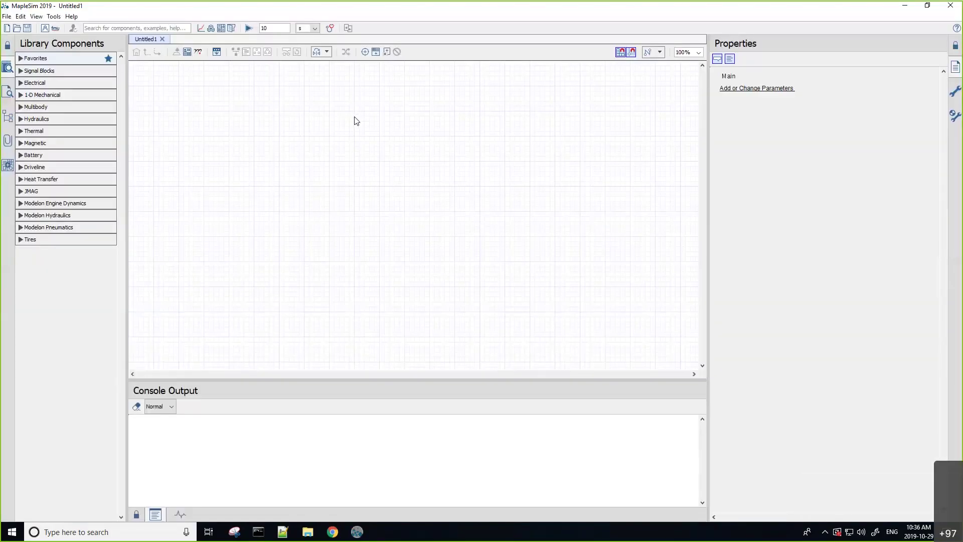
- Reopen Traction_Controller_Completed.msim and run its simulation through the full 4 seconds
{"action": "left_click", "coordinate": [7, 17]}
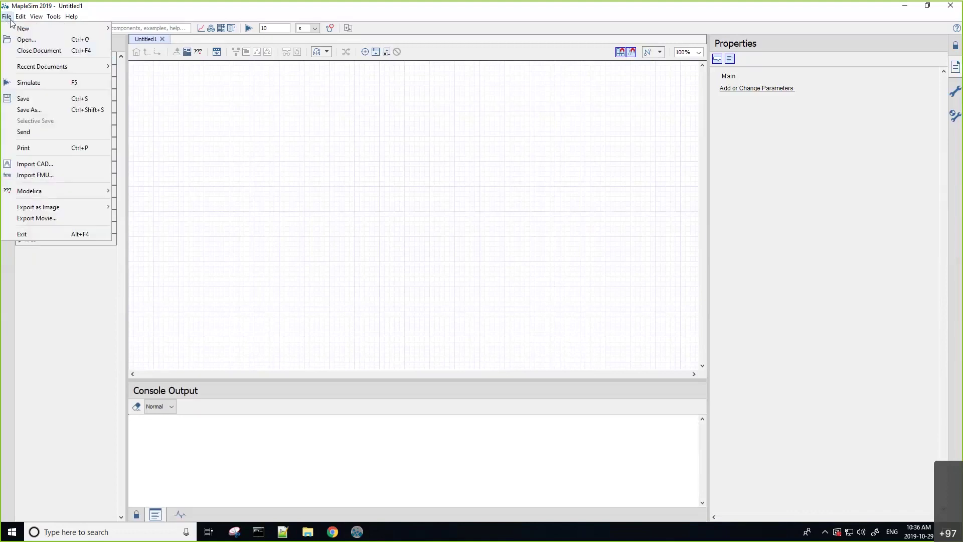
{"action": "left_click", "coordinate": [141, 70]}
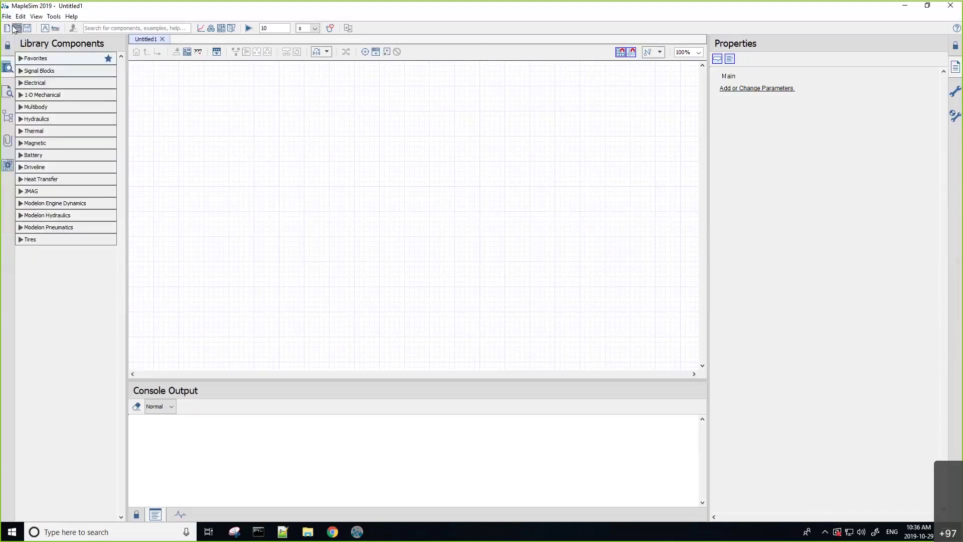
{"action": "left_click", "coordinate": [17, 29]}
{"action": "left_click", "coordinate": [442, 208]}
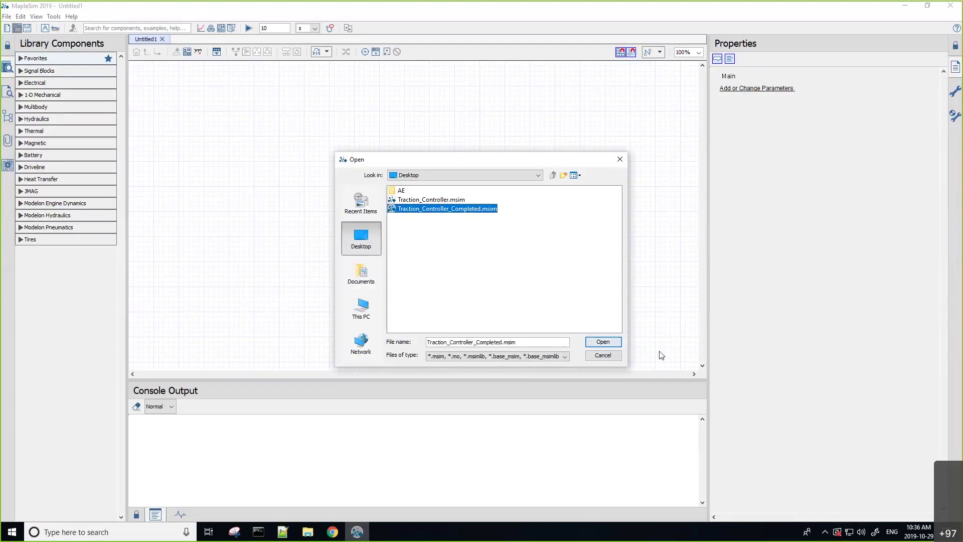
{"action": "left_click", "coordinate": [610, 343]}
{"action": "left_click", "coordinate": [247, 28]}
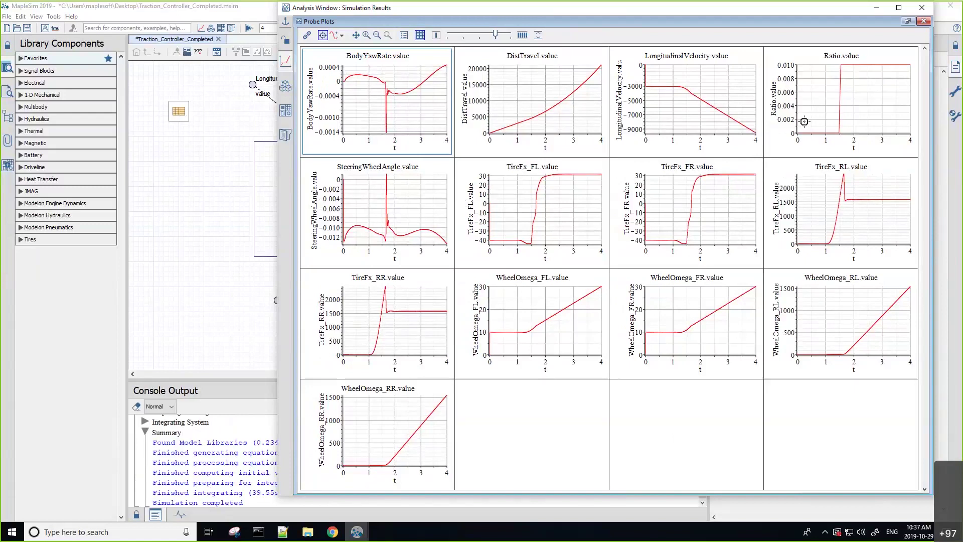
- Maximize the results window and zoom the Ratio plot onto its rise near t = 1.5
{"action": "left_click", "coordinate": [899, 8]}
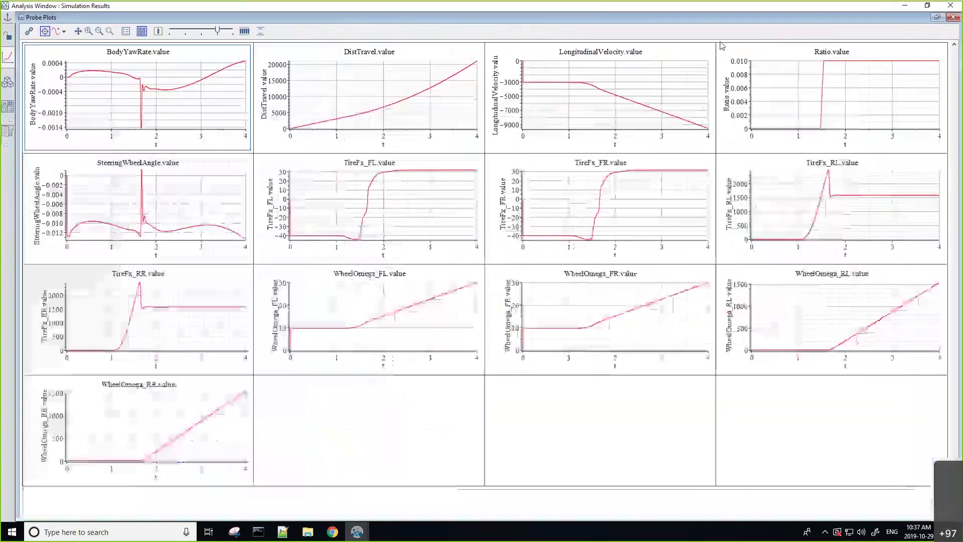
{"action": "left_click", "coordinate": [88, 31]}
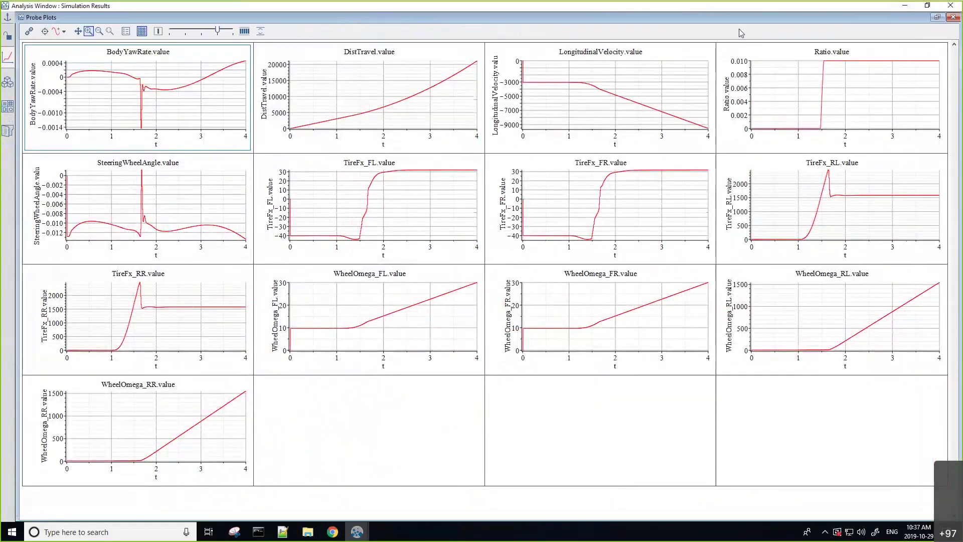
{"action": "left_click_drag", "start_coordinate": [808, 129], "coordinate": [835, 57]}
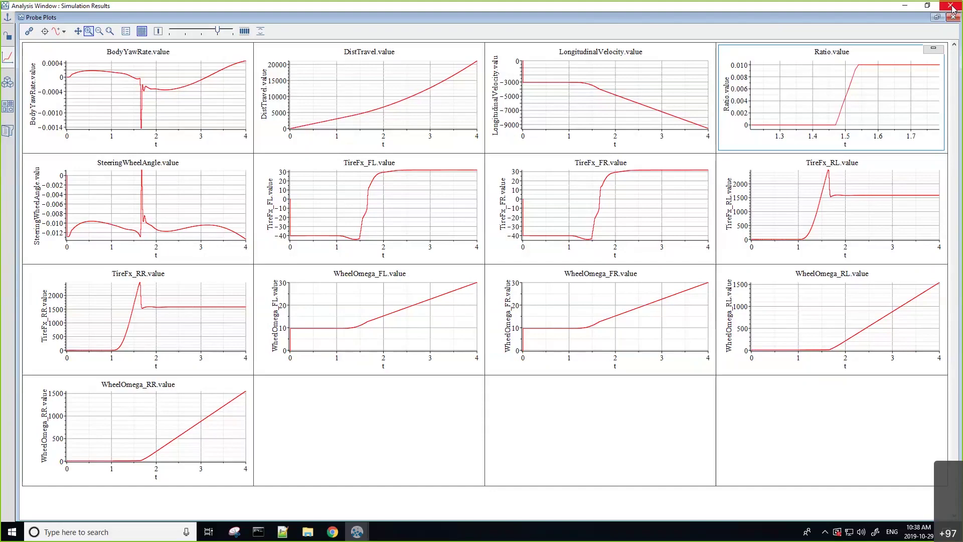
- Close the results window and launch the Adams Car Controller Design app from the apps list
{"action": "left_click", "coordinate": [951, 7]}
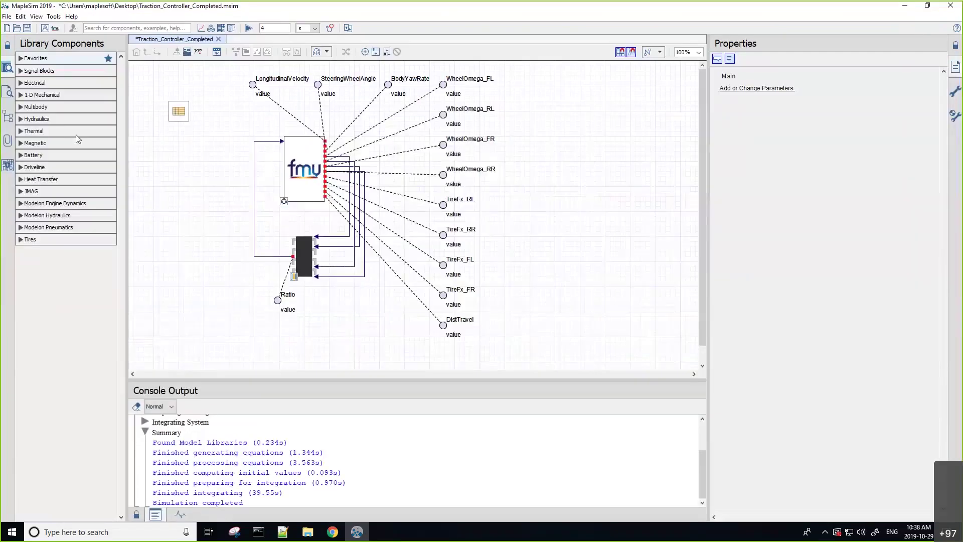
{"action": "left_click", "coordinate": [8, 165]}
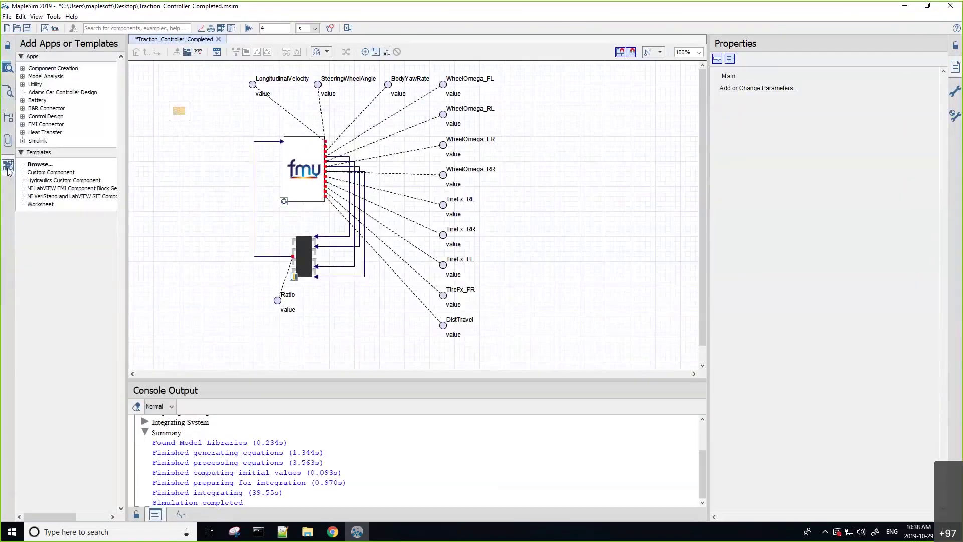
{"action": "left_click", "coordinate": [45, 94]}
{"action": "double_click", "coordinate": [84, 94]}
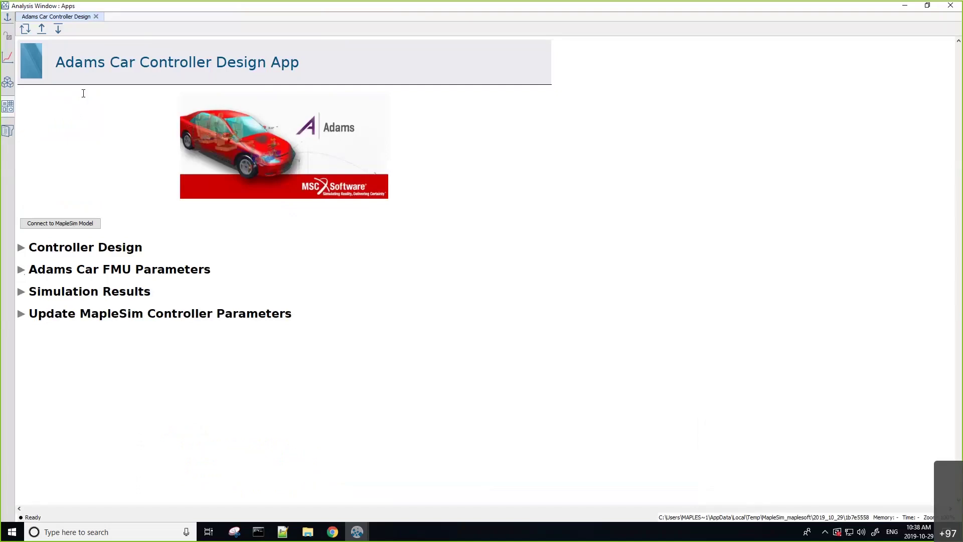
- Open the saved 'default' data under Attached Files > App Data > Adams Car Controller Design
{"action": "left_click", "coordinate": [904, 10]}
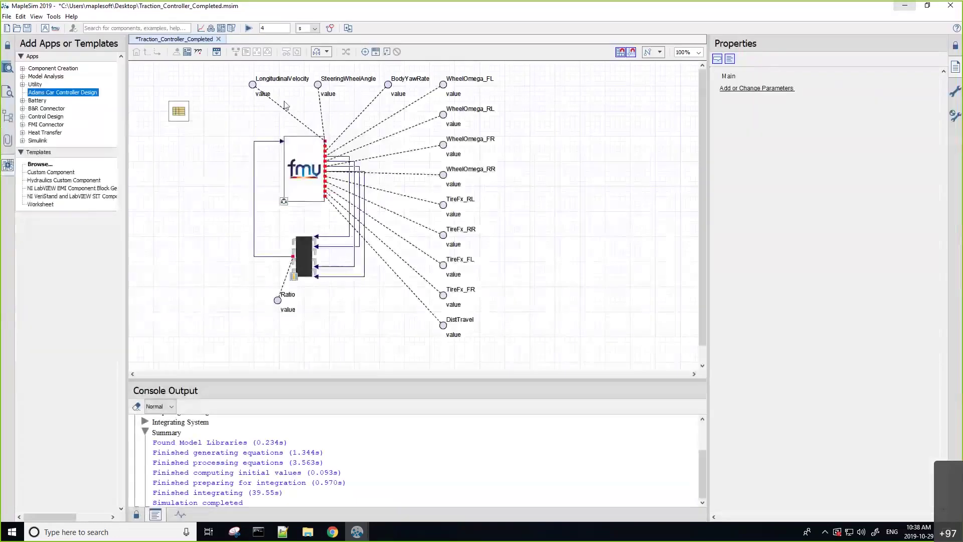
{"action": "left_click", "coordinate": [8, 141]}
{"action": "left_click", "coordinate": [22, 99]}
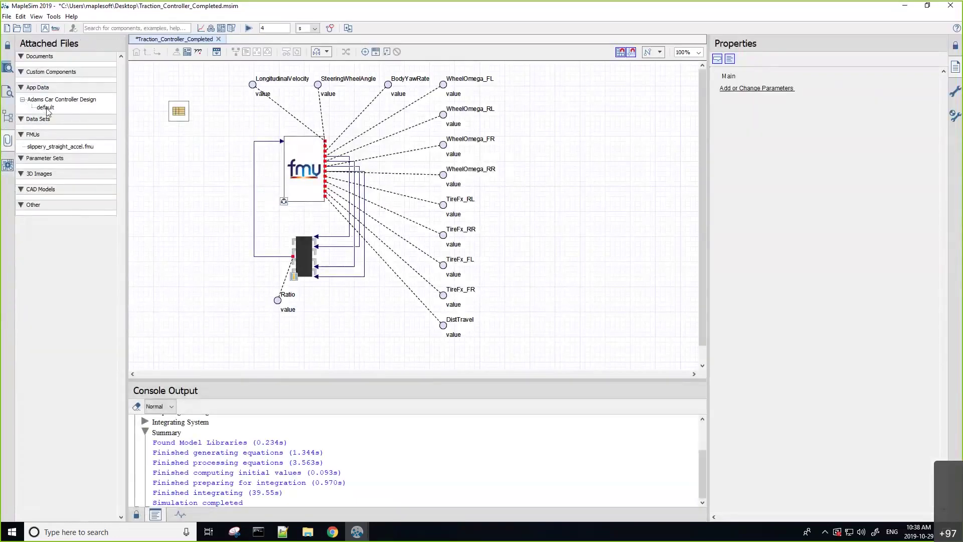
{"action": "double_click", "coordinate": [45, 108]}
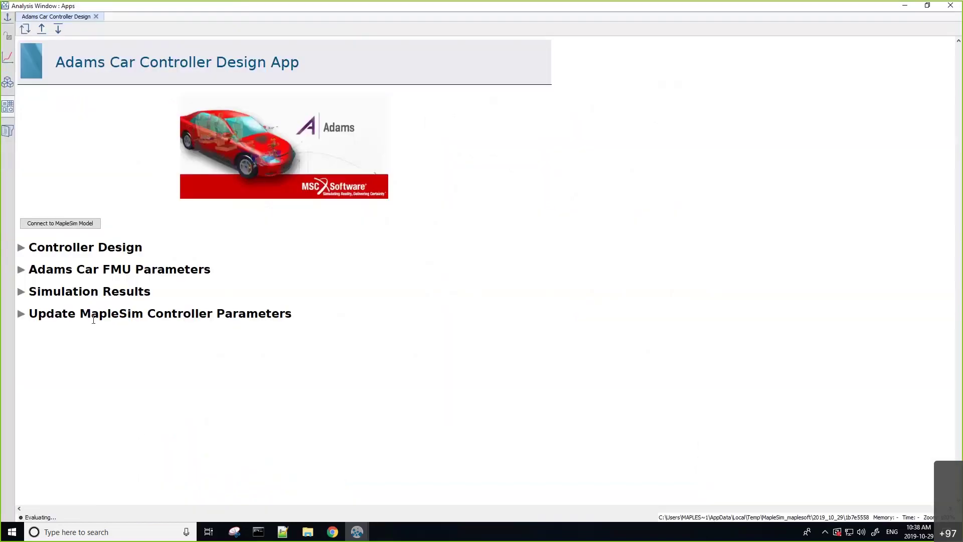
- Expand the Controller Design, Adams Car FMU Parameters (Chassis Mass 1075, Trim Mass 0) and Simulation Results sections
{"action": "left_click", "coordinate": [22, 248]}
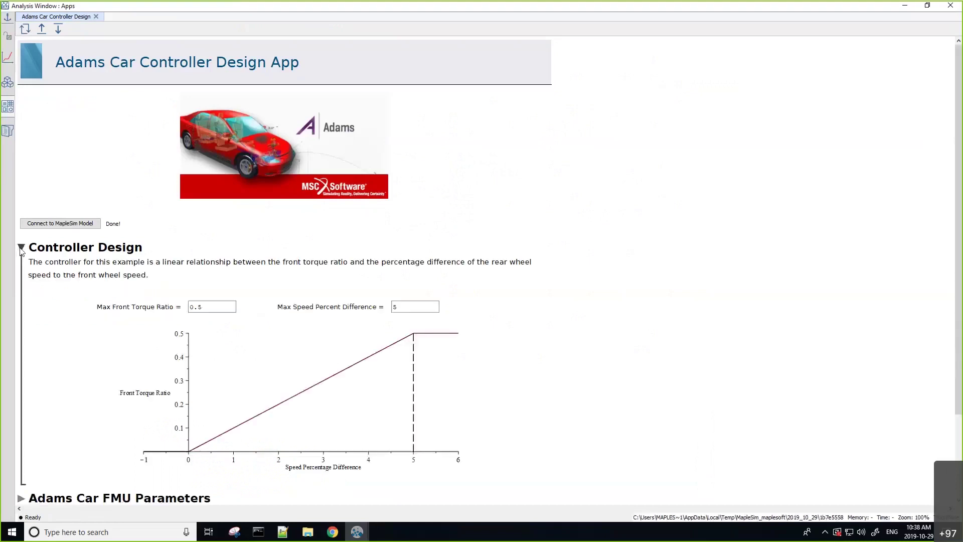
{"action": "scroll", "coordinate": [503, 241], "scroll_direction": "down", "scroll_amount": 3}
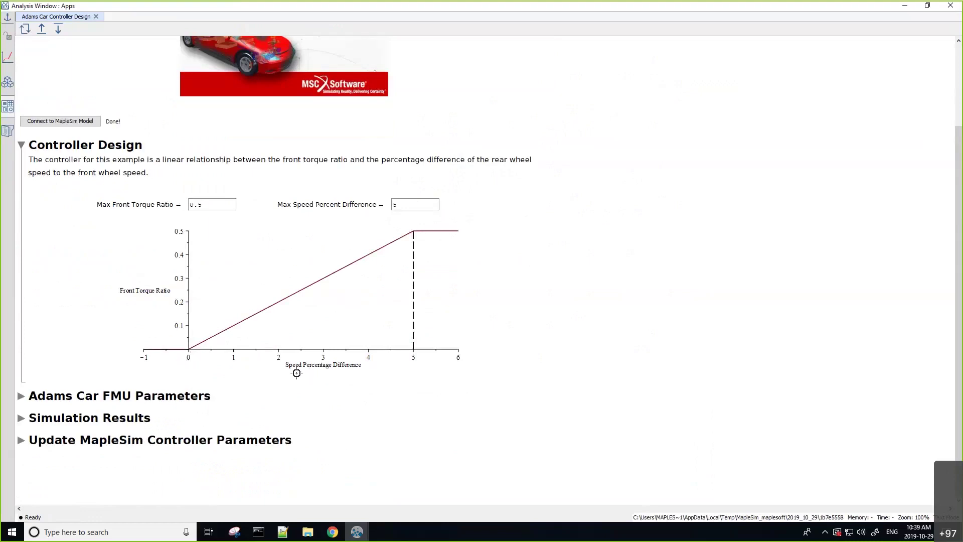
{"action": "left_click", "coordinate": [21, 396]}
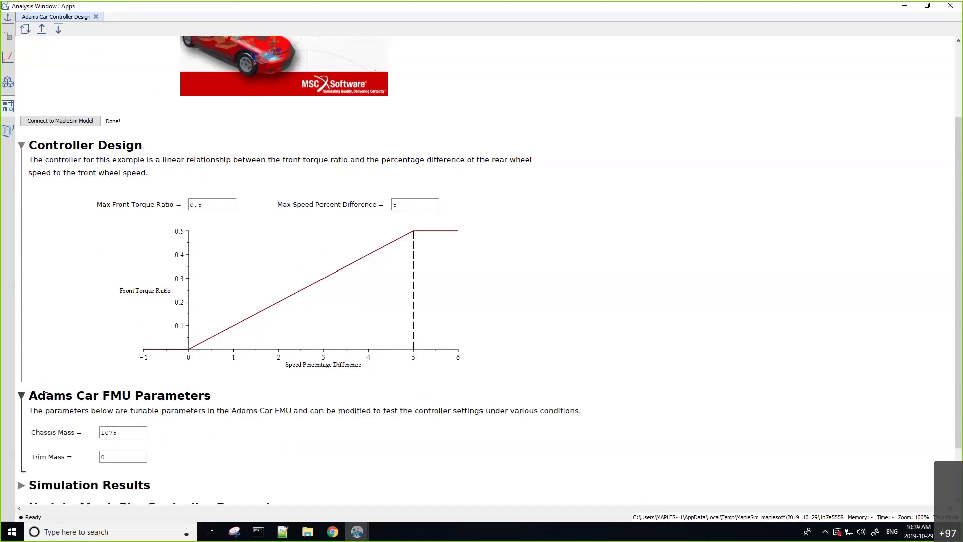
{"action": "scroll", "coordinate": [275, 355], "scroll_direction": "down", "scroll_amount": 1}
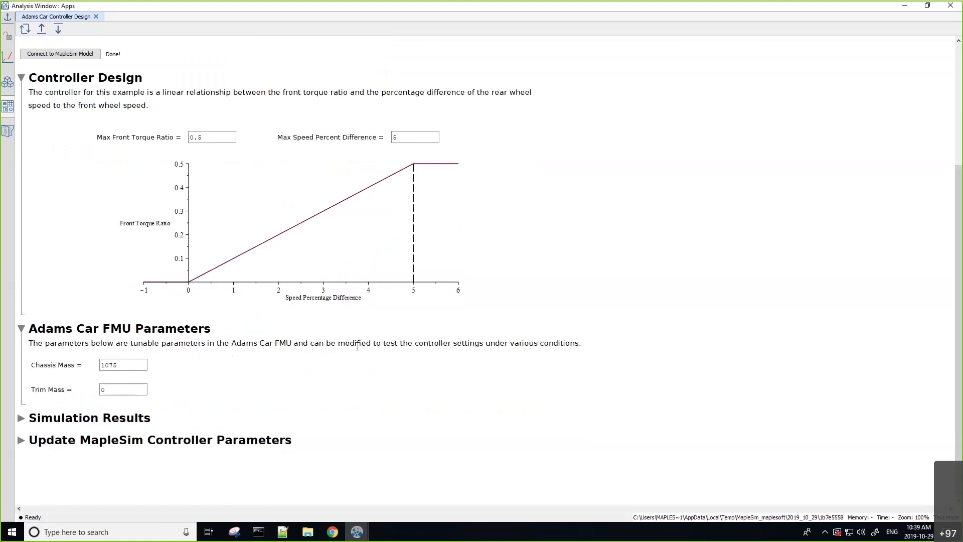
{"action": "left_click", "coordinate": [21, 419]}
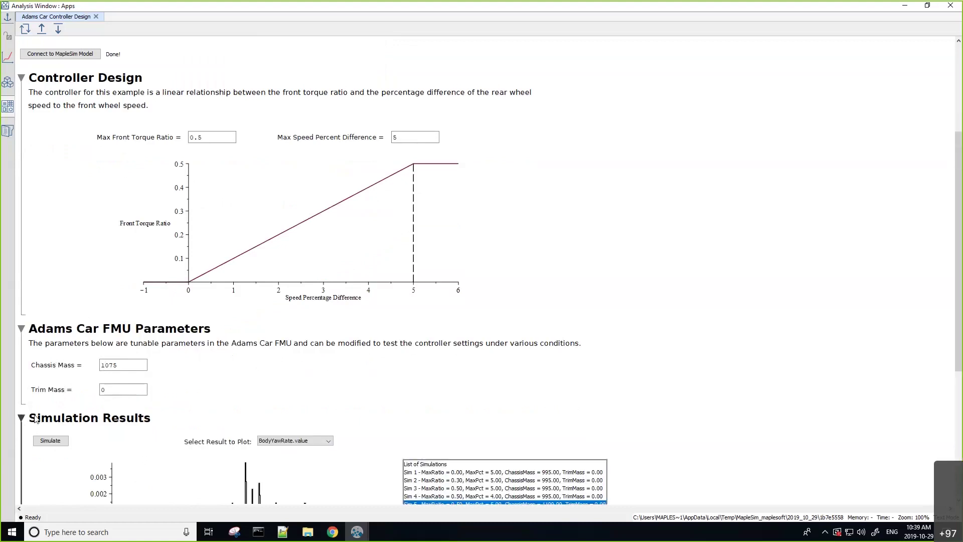
- Plot Sim 1's BodyYawRate (MaxRatio 0.00) from the List of Simulations, briefly checking Sim 2
{"action": "scroll", "coordinate": [712, 254], "scroll_direction": "down", "scroll_amount": 5}
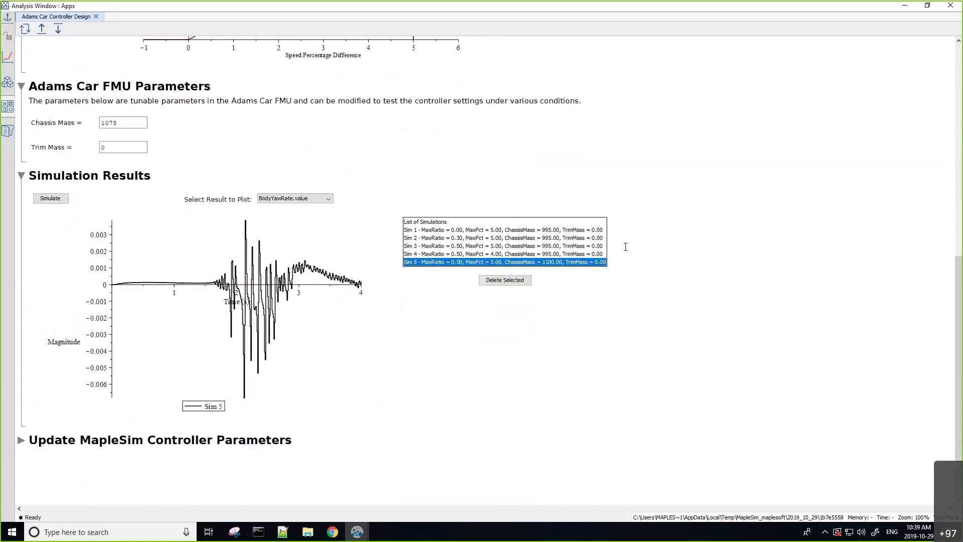
{"action": "left_click", "coordinate": [434, 230]}
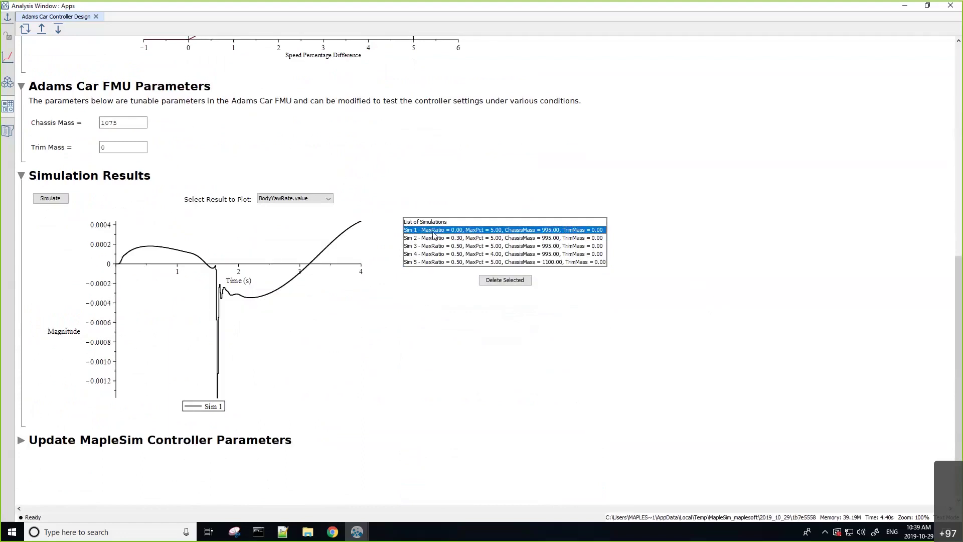
{"action": "left_click", "coordinate": [475, 238]}
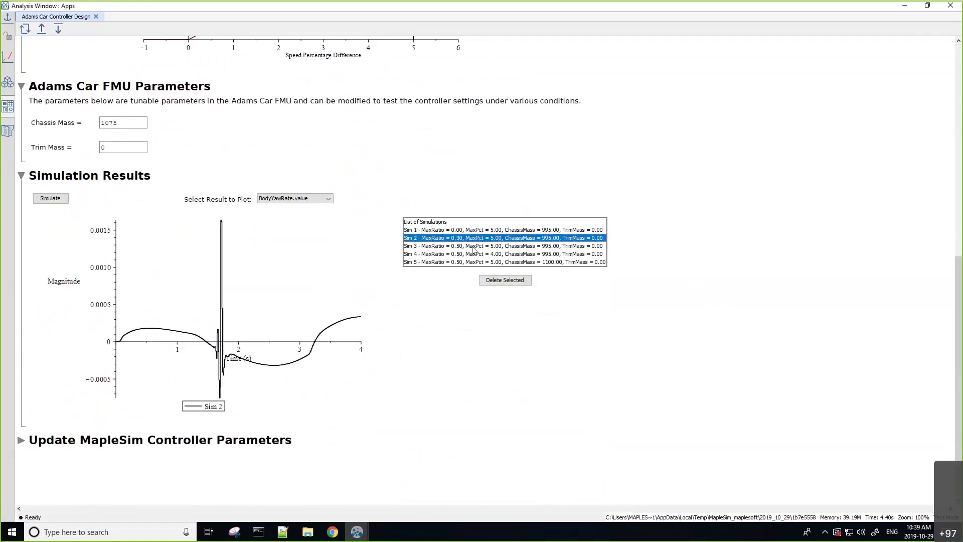
{"action": "left_click", "coordinate": [470, 230]}
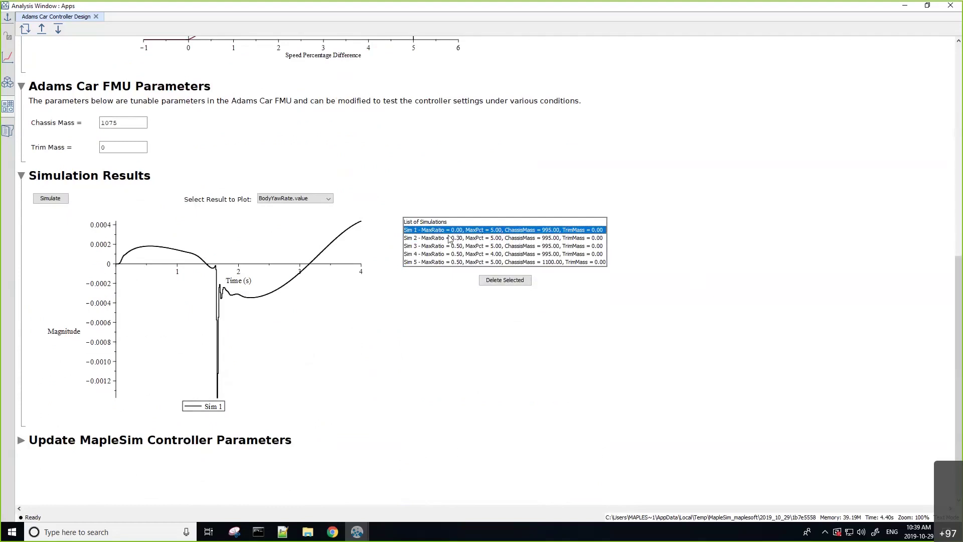
- Step Sim 1's plotted result through DistTravel, LongitudinalVelocity, Ratio and TireFx_FL to WheelOmega_RL
{"action": "left_click", "coordinate": [316, 198]}
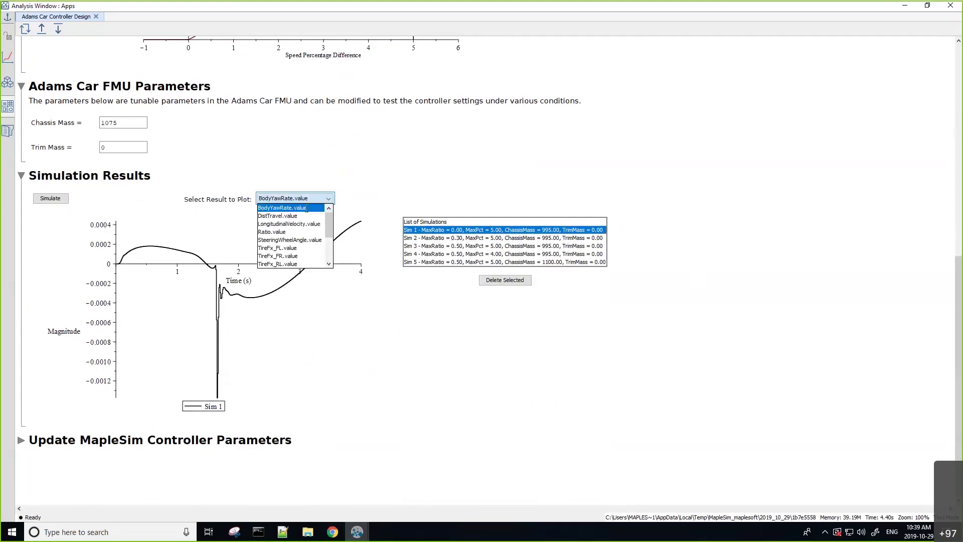
{"action": "left_click", "coordinate": [352, 197]}
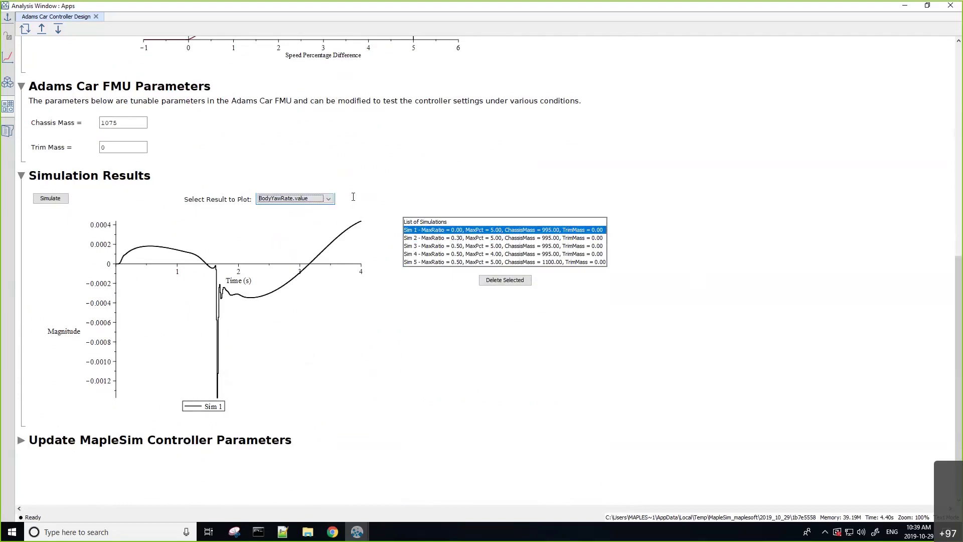
{"action": "key", "text": "Down"}
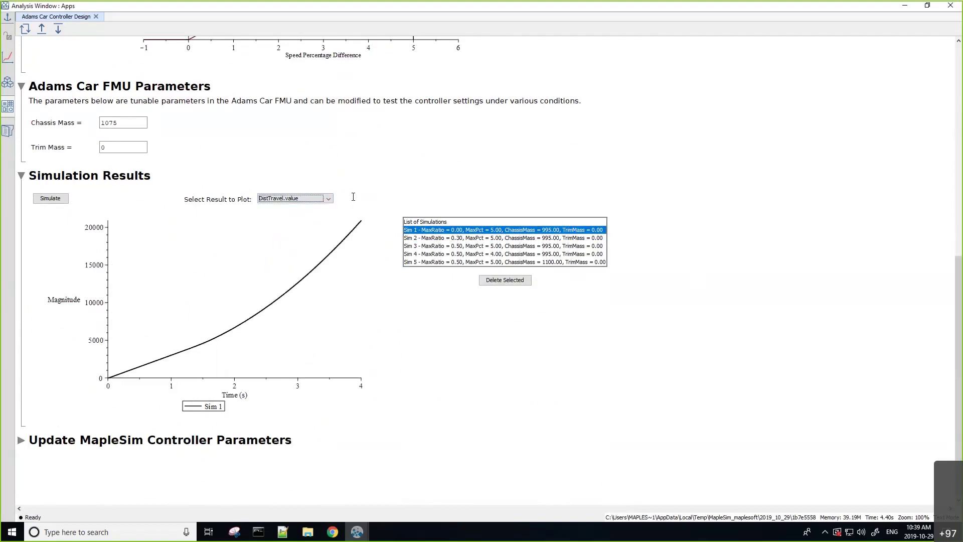
{"action": "key", "text": "Down"}
{"action": "key", "text": "Down"}
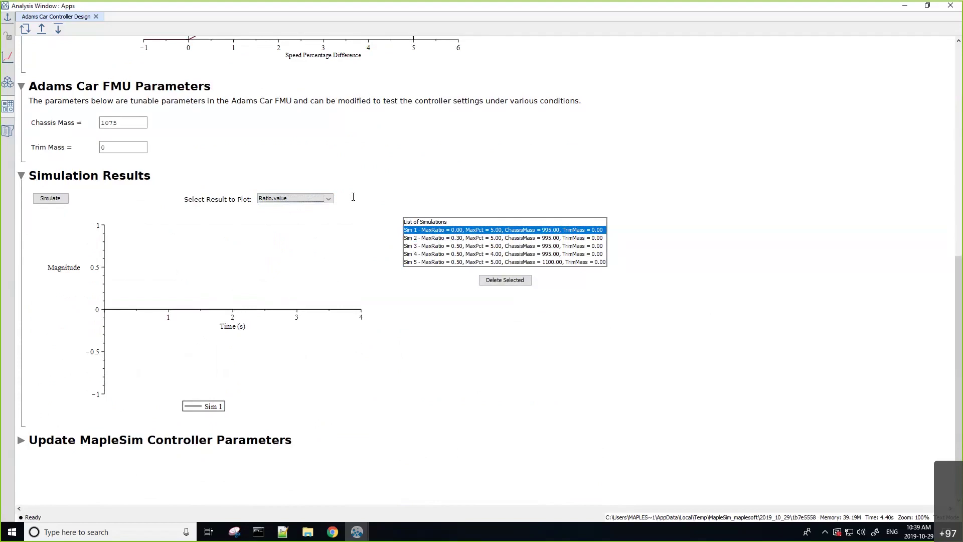
{"action": "key", "text": "Down"}
{"action": "key", "text": "Down"}
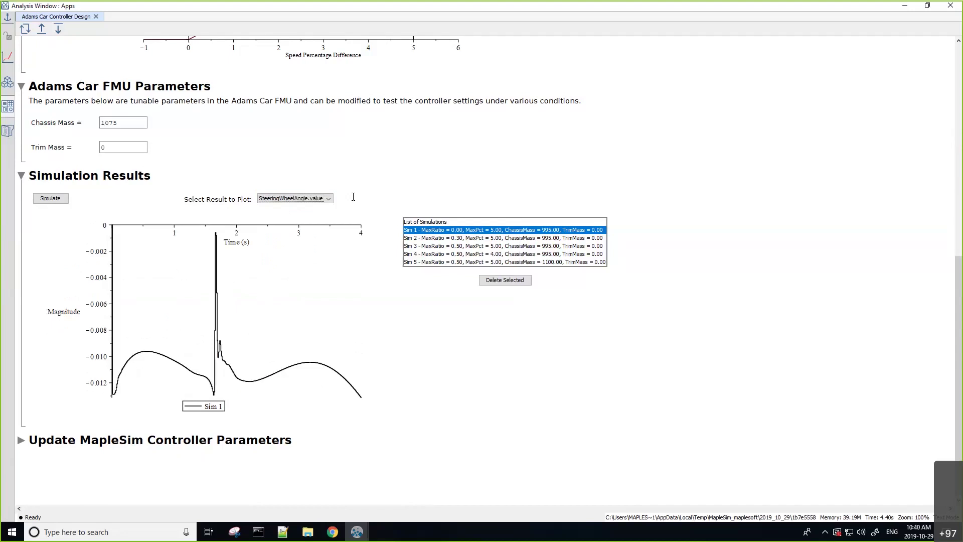
{"action": "key", "text": "Down"}
{"action": "key", "text": "Down"}
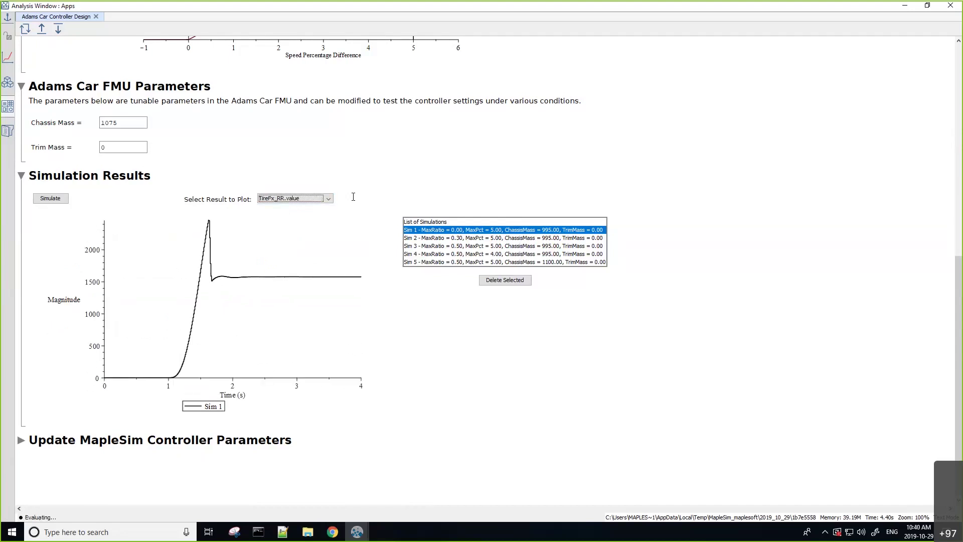
{"action": "key", "text": "Down"}
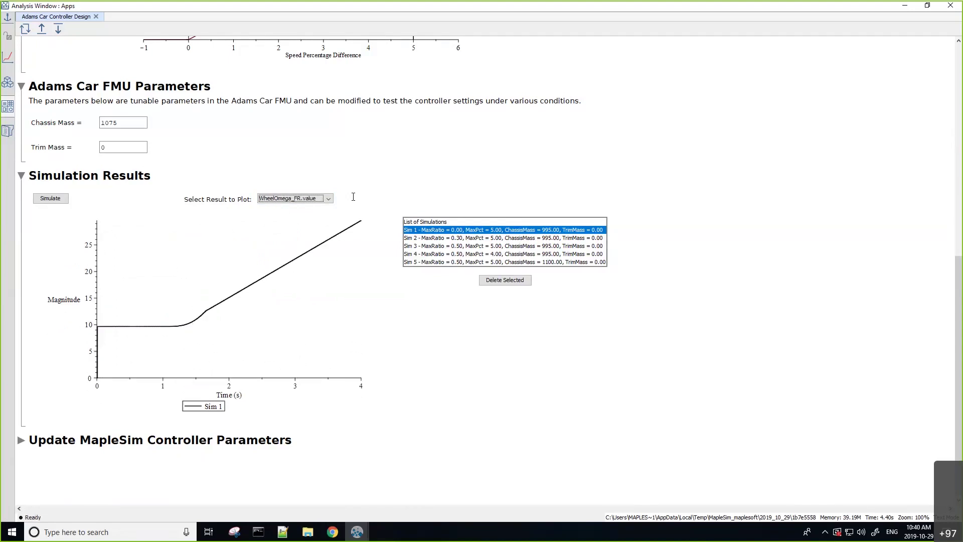
{"action": "key", "text": "Down"}
{"action": "key", "text": "Down"}
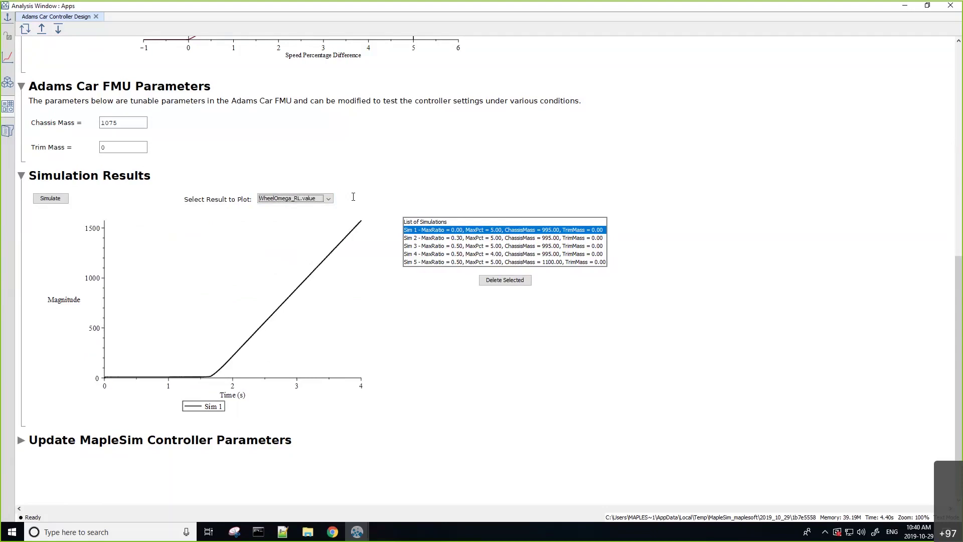
{"action": "key", "text": "Down"}
{"action": "key", "text": "Down"}
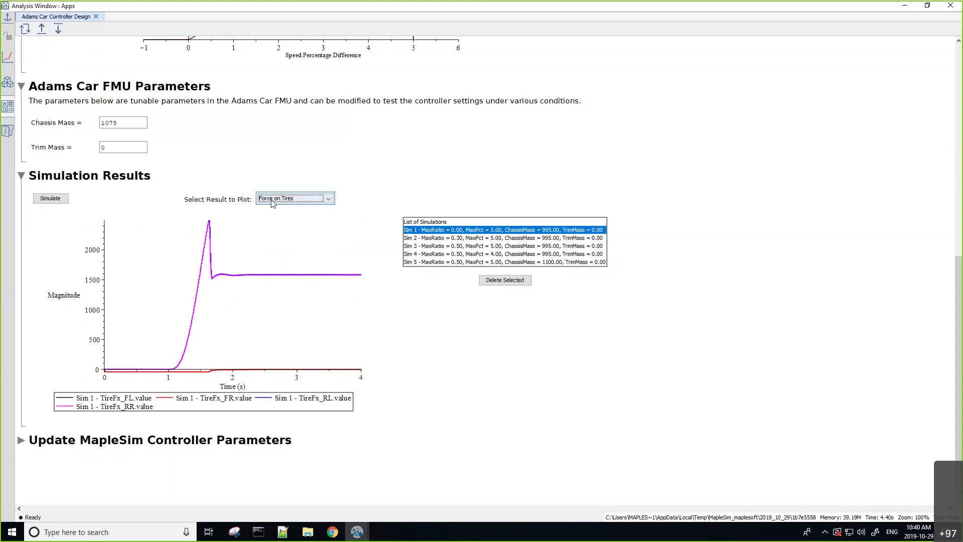
- Switch the plot to Wheel Speeds and view the results for Sims 1 through 5
{"action": "key", "text": "Down"}
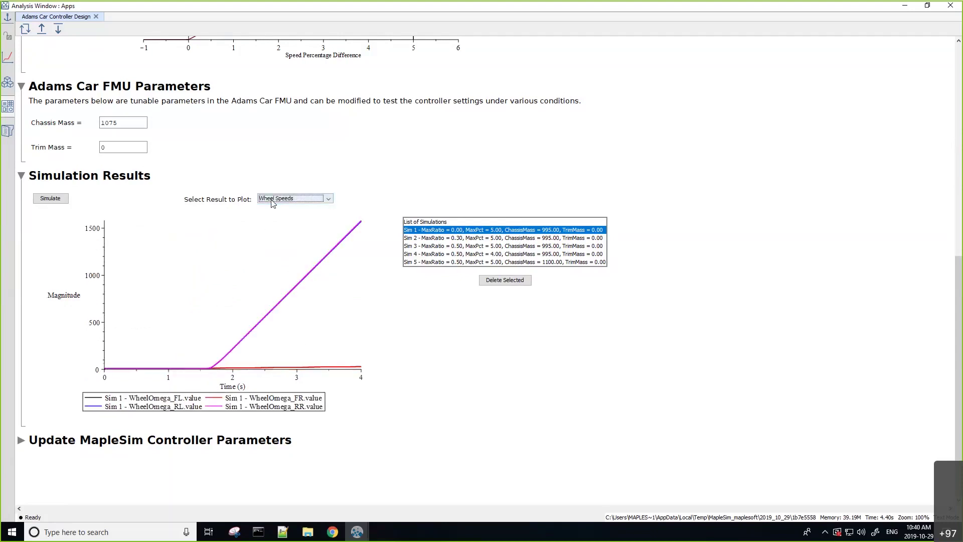
{"action": "left_click", "coordinate": [449, 238]}
{"action": "key", "text": "Up"}
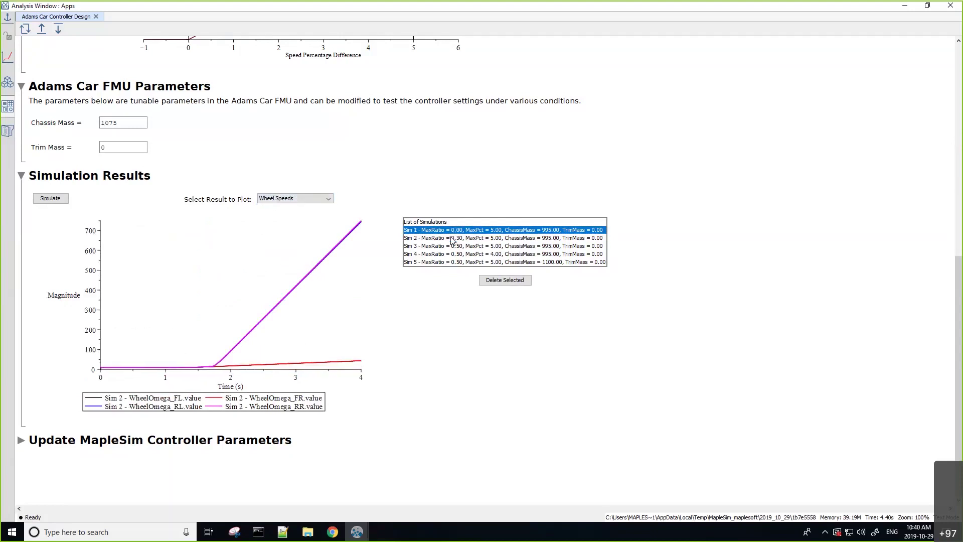
{"action": "left_click", "coordinate": [452, 239]}
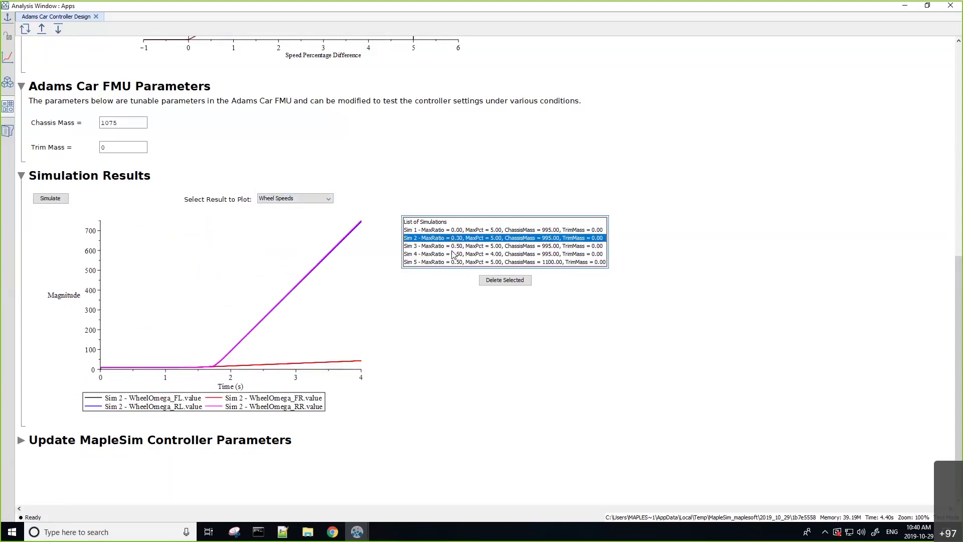
{"action": "key", "text": "Down"}
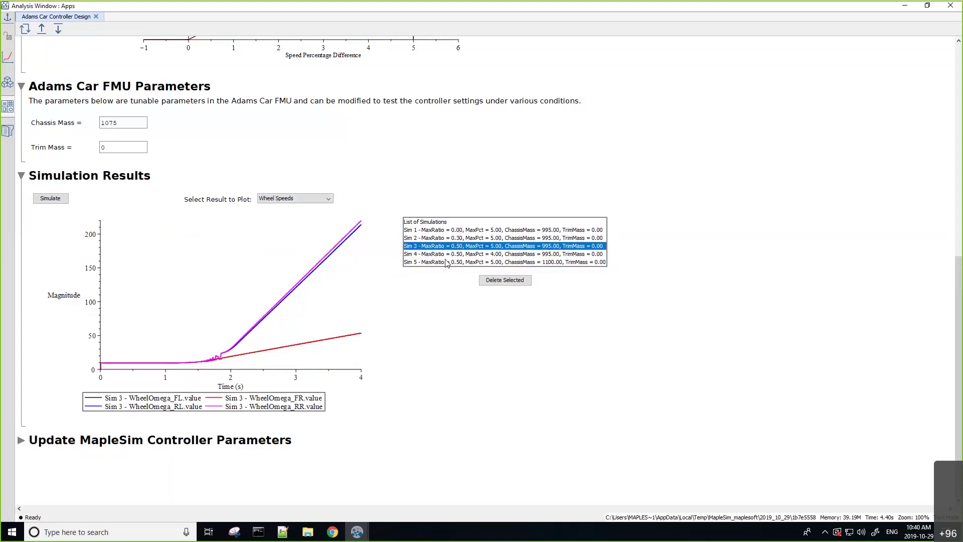
{"action": "left_click", "coordinate": [514, 255]}
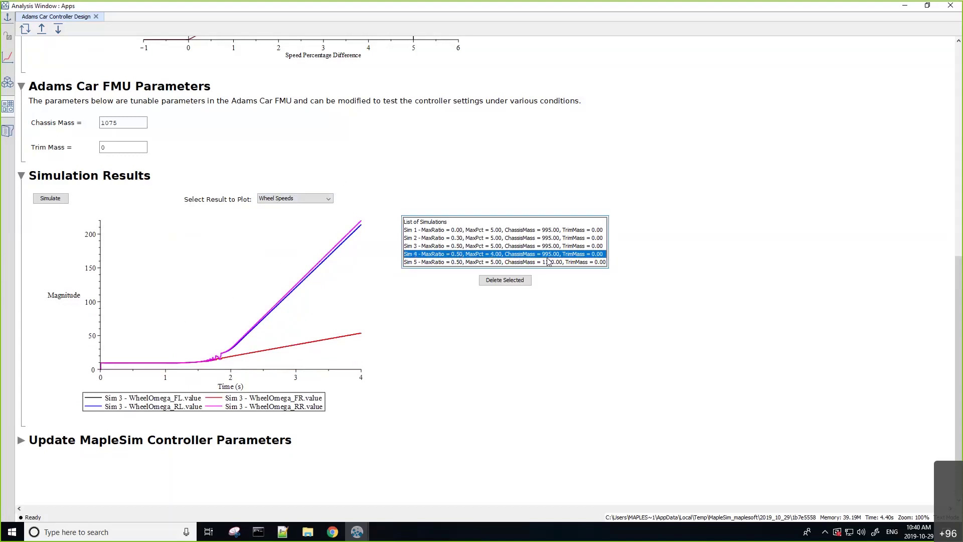
{"action": "left_click", "coordinate": [507, 262]}
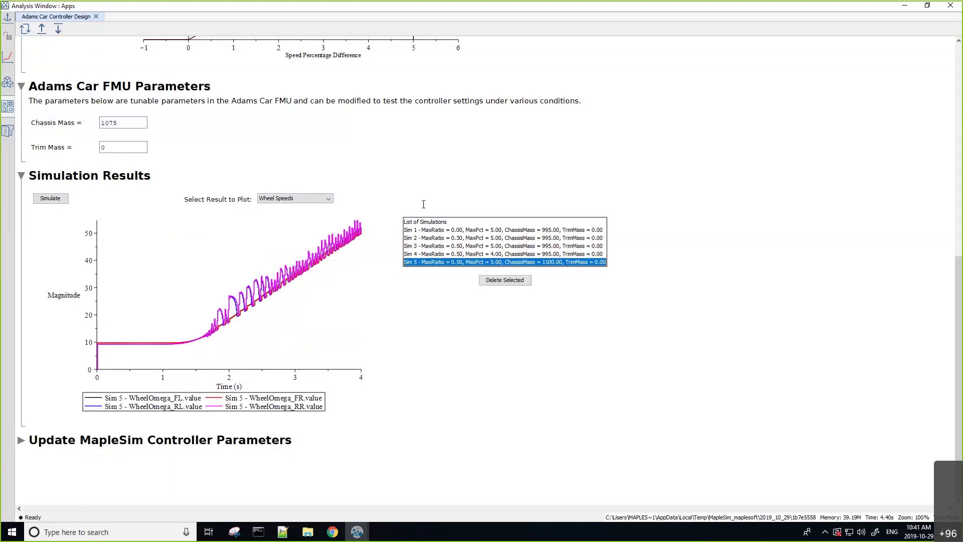
- Plot only WheelOmega_FL.value and compare Sims 2, 3 and 5 together
{"action": "left_click", "coordinate": [313, 198]}
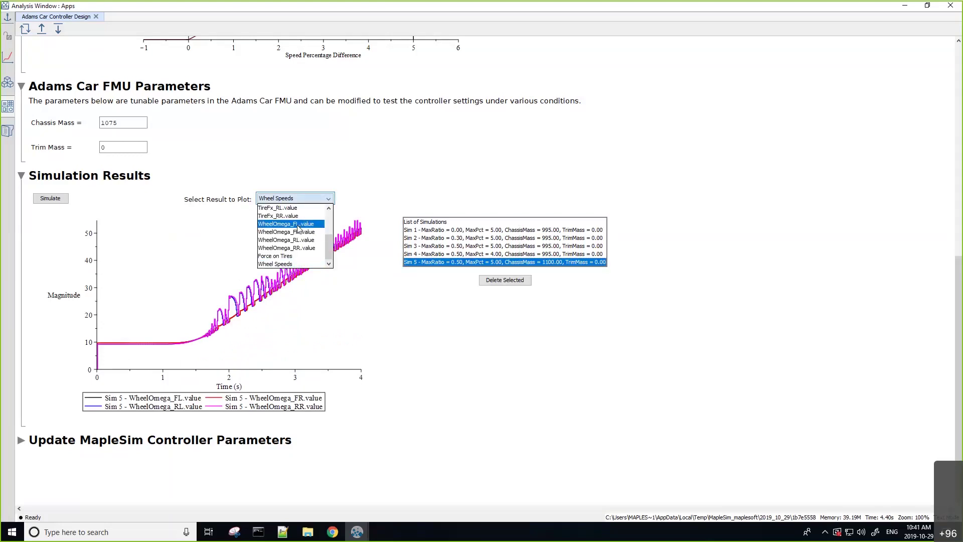
{"action": "left_click", "coordinate": [299, 227]}
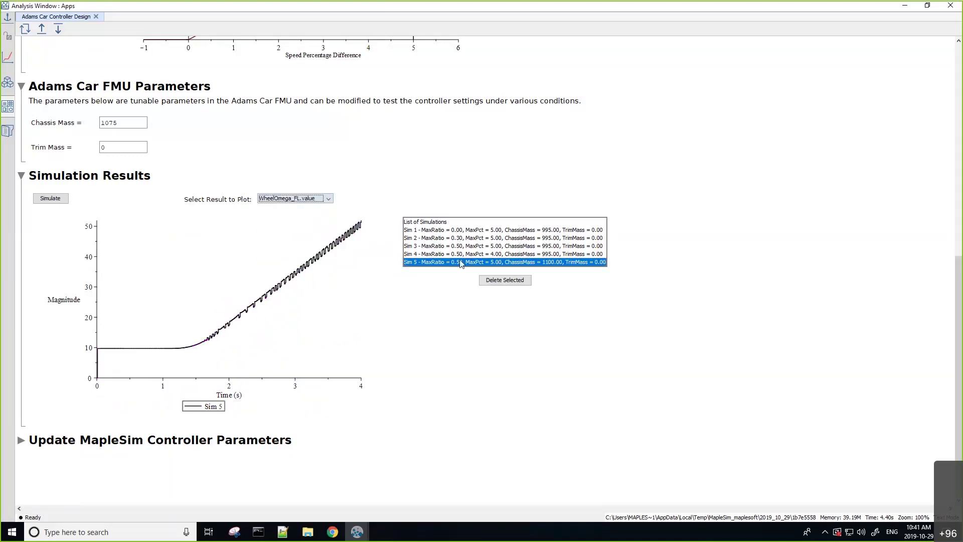
{"action": "left_click", "coordinate": [458, 255], "text": "ctrl"}
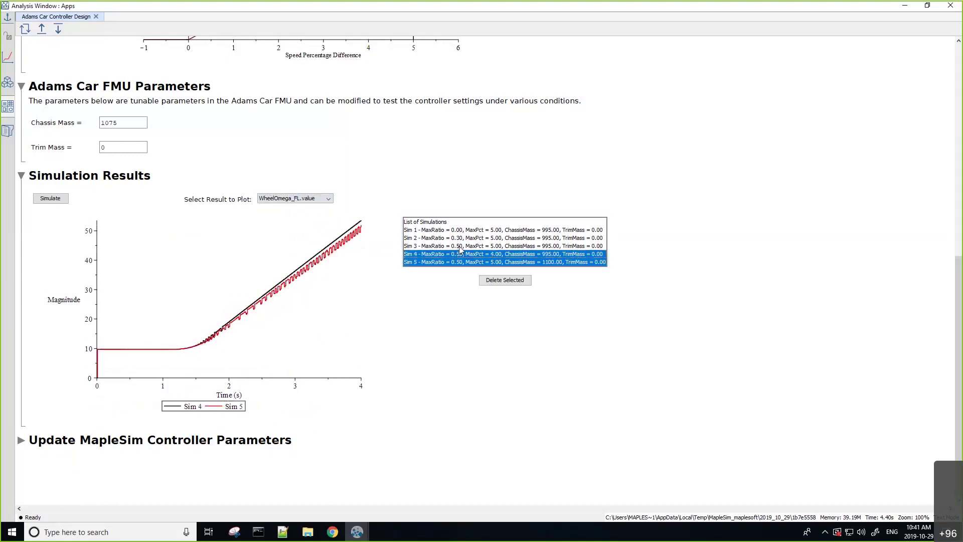
{"action": "left_click", "coordinate": [459, 247], "text": "ctrl"}
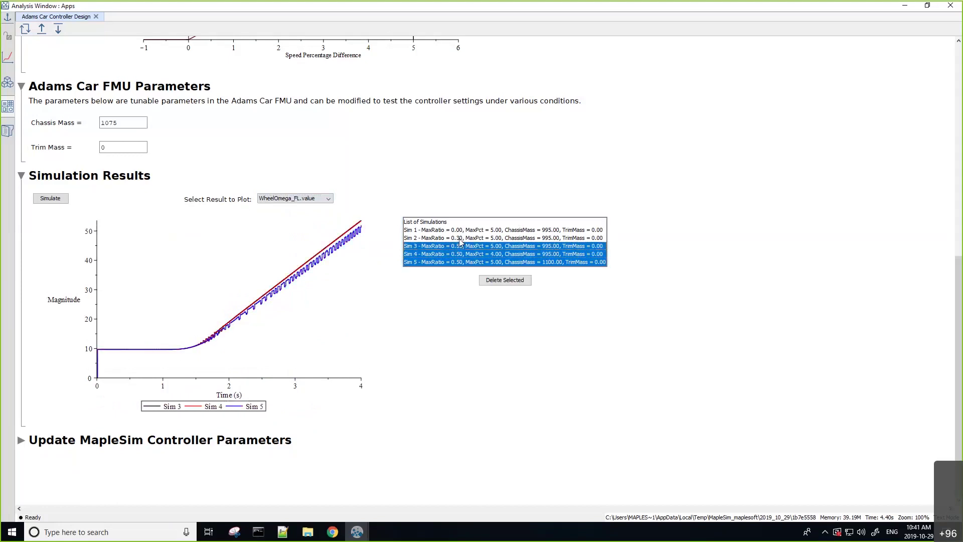
{"action": "left_click", "coordinate": [461, 254], "text": "ctrl"}
{"action": "left_click", "coordinate": [460, 239], "text": "ctrl"}
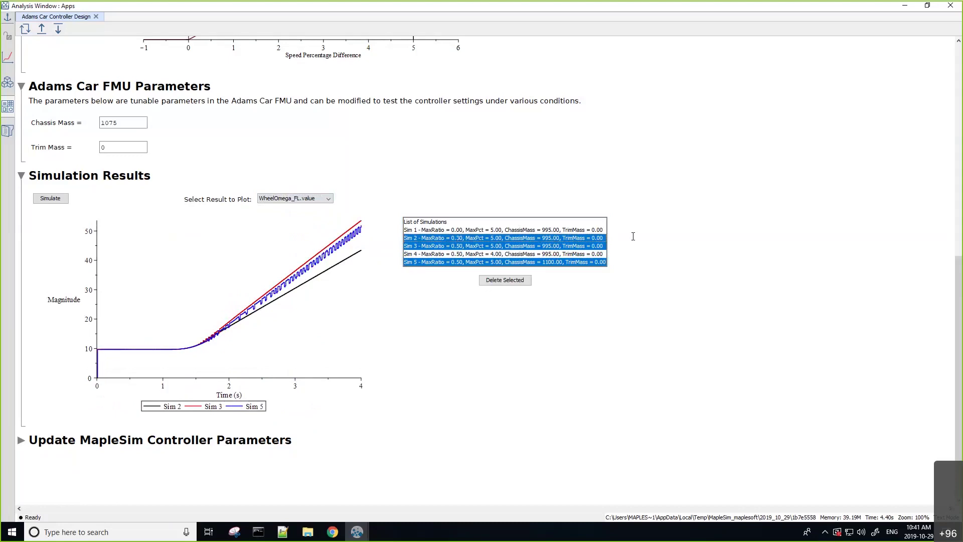
- Set the Max Front Torque Ratio to 0.45 and the Max Speed Percent Difference to 4
{"action": "scroll", "coordinate": [638, 220], "scroll_direction": "up", "scroll_amount": 5}
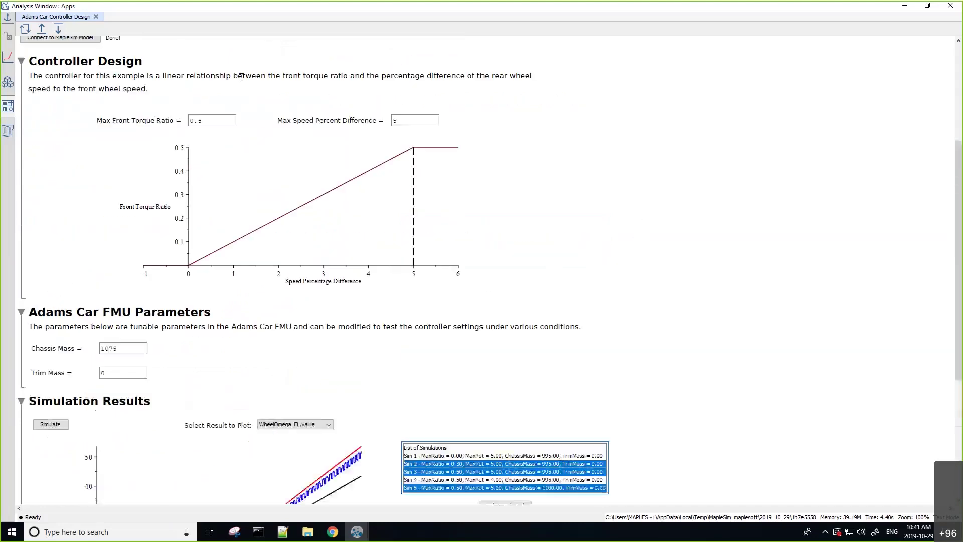
{"action": "left_click", "coordinate": [188, 121]}
{"action": "type", "text": "0.45"}
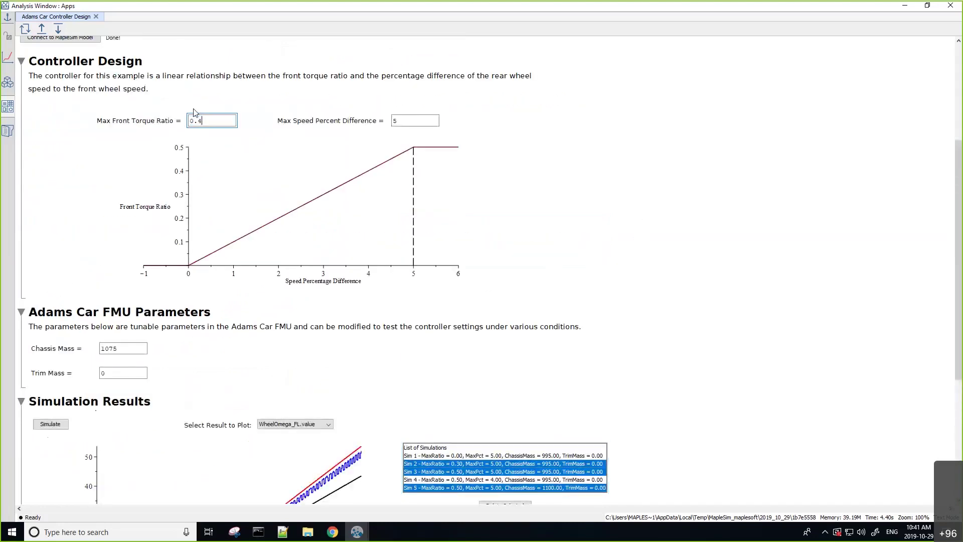
{"action": "key", "text": "Return"}
{"action": "left_click", "coordinate": [417, 123]}
{"action": "type", "text": "4"}
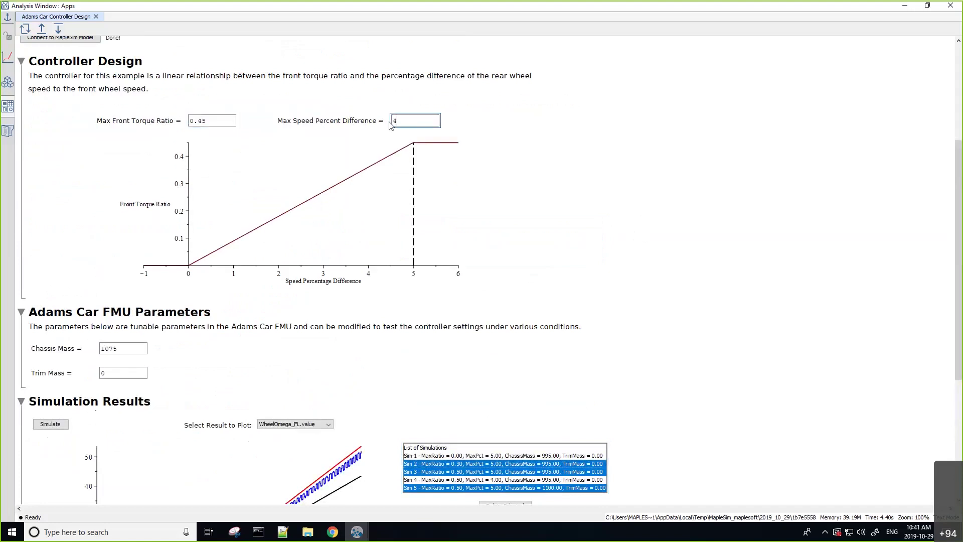
{"action": "key", "text": "Return"}
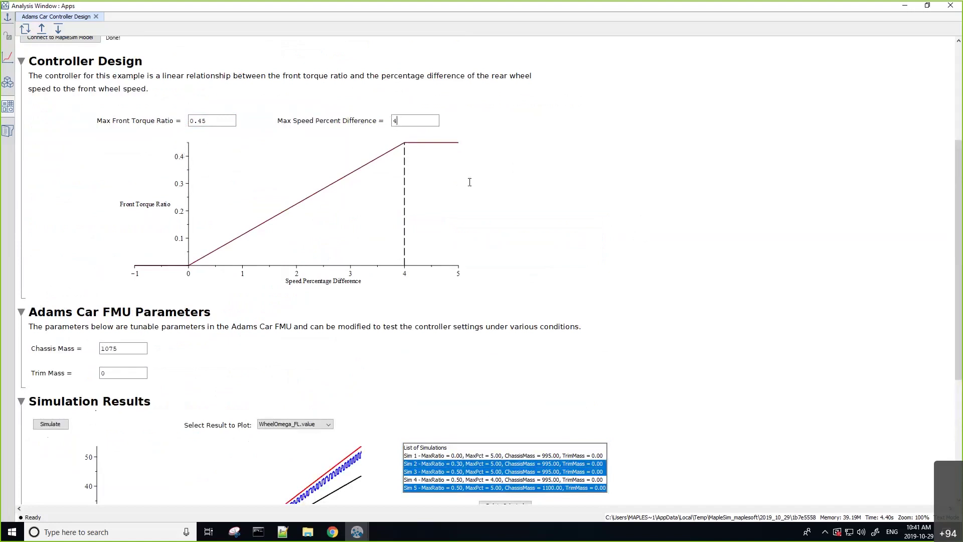
- Change the Chassis Mass to 1000 and the Trim Mass to 10
{"action": "scroll", "coordinate": [469, 181], "scroll_direction": "down", "scroll_amount": 1}
{"action": "double_click", "coordinate": [121, 318]}
{"action": "type", "text": "1"}
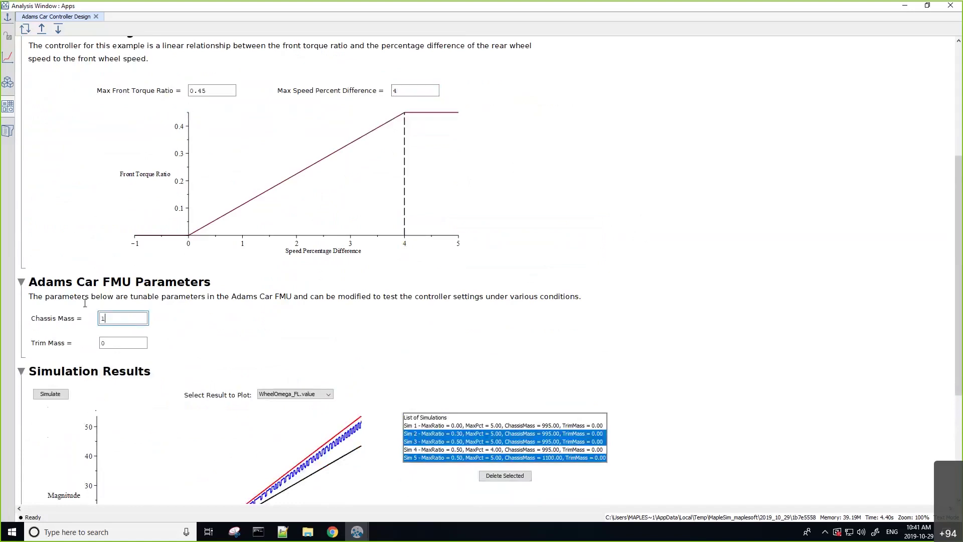
{"action": "type", "text": "000"}
{"action": "double_click", "coordinate": [99, 343]}
{"action": "type", "text": "10"}
{"action": "scroll", "coordinate": [763, 275], "scroll_direction": "down", "scroll_amount": 3}
- Simulate with the new settings to produce Sim 6 (MaxRatio 0.45, MaxPct 4)
{"action": "scroll", "coordinate": [764, 276], "scroll_direction": "down", "scroll_amount": 3}
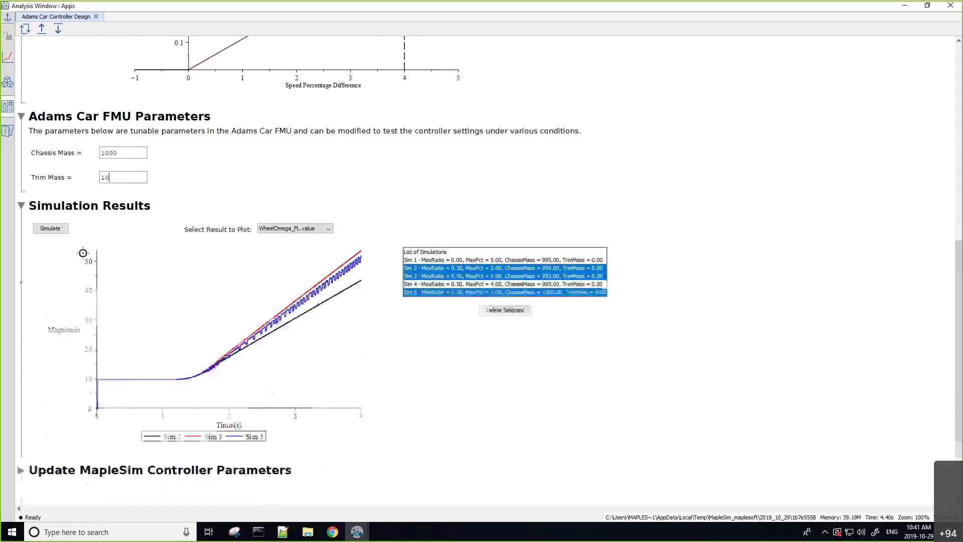
{"action": "key", "text": "Tab"}
{"action": "key", "text": "space"}
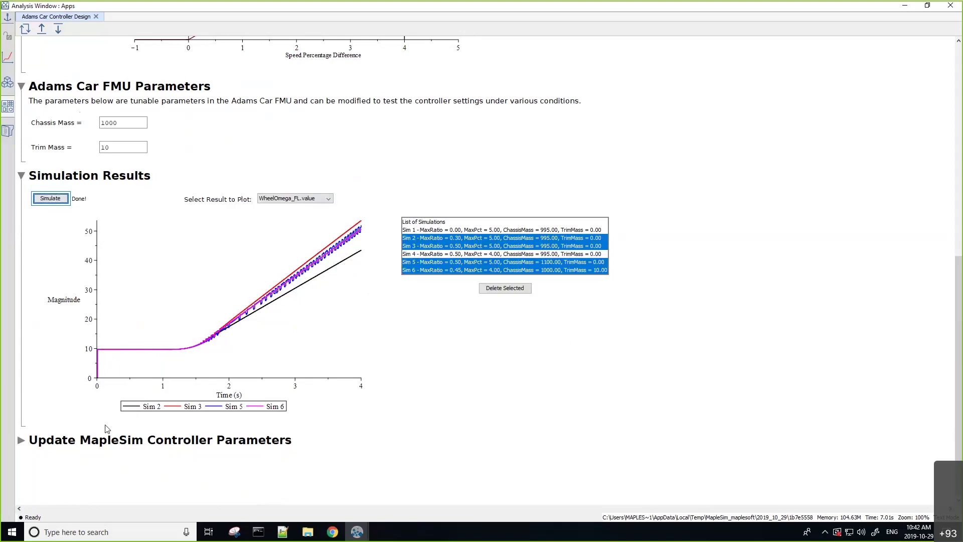
- Load the recent controller values (Max Ratio 0.45, Max Percent Difference 4) into the model and minimize the Analysis Window
{"action": "left_click", "coordinate": [21, 440]}
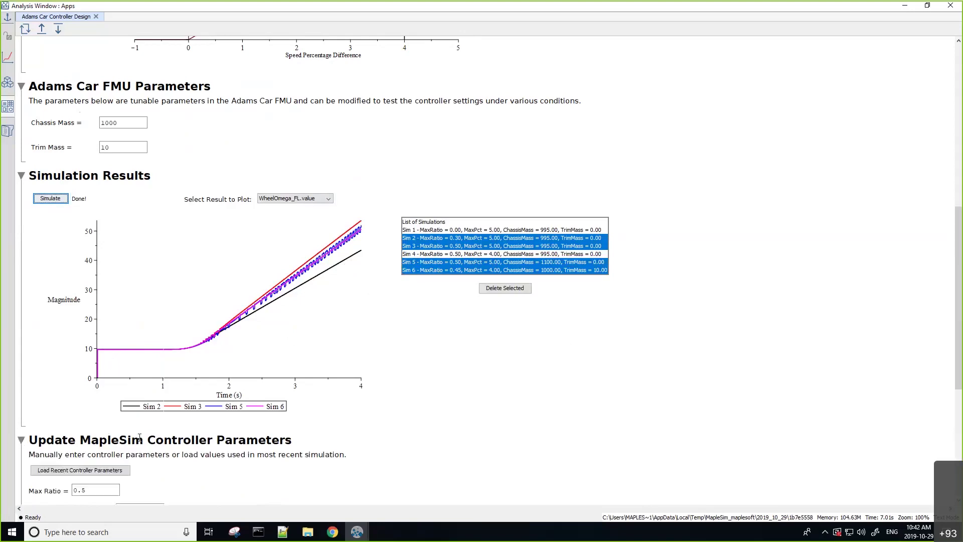
{"action": "scroll", "coordinate": [174, 413], "scroll_direction": "down", "scroll_amount": 3}
{"action": "scroll", "coordinate": [174, 412], "scroll_direction": "down", "scroll_amount": 6}
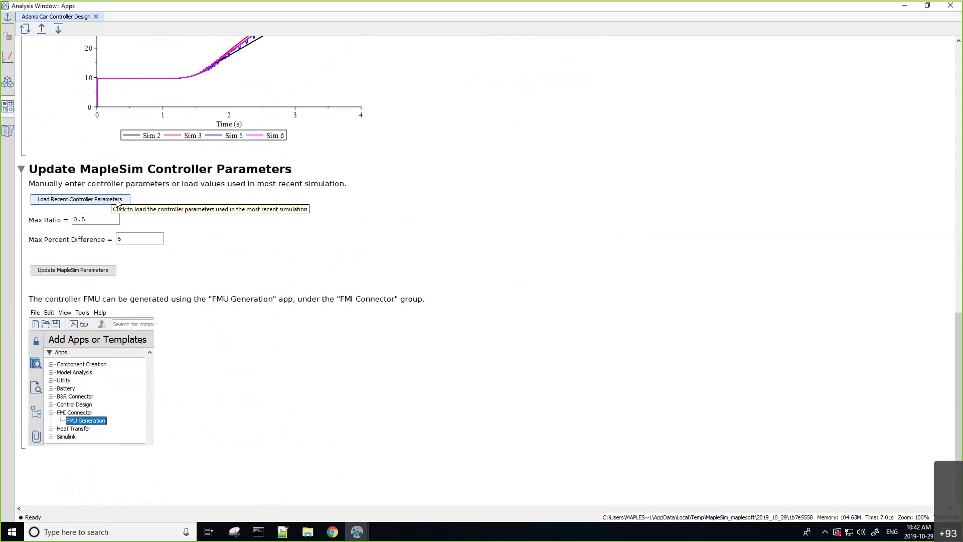
{"action": "left_click", "coordinate": [60, 201]}
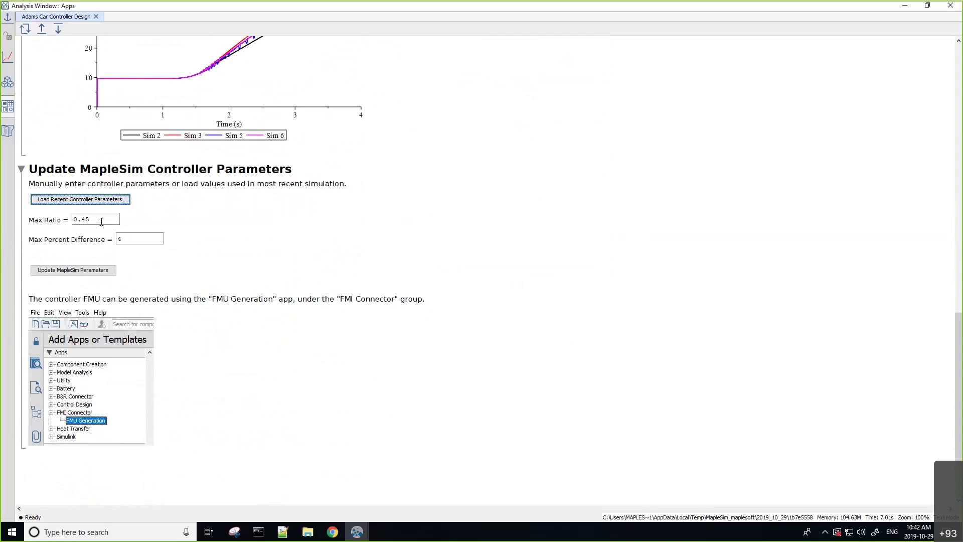
{"action": "left_click", "coordinate": [86, 274]}
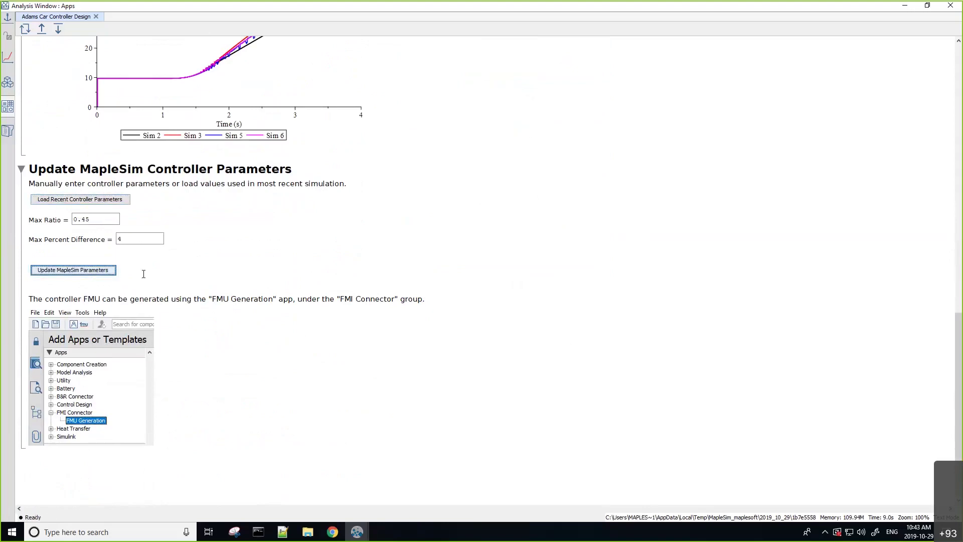
{"action": "left_click", "coordinate": [904, 9]}
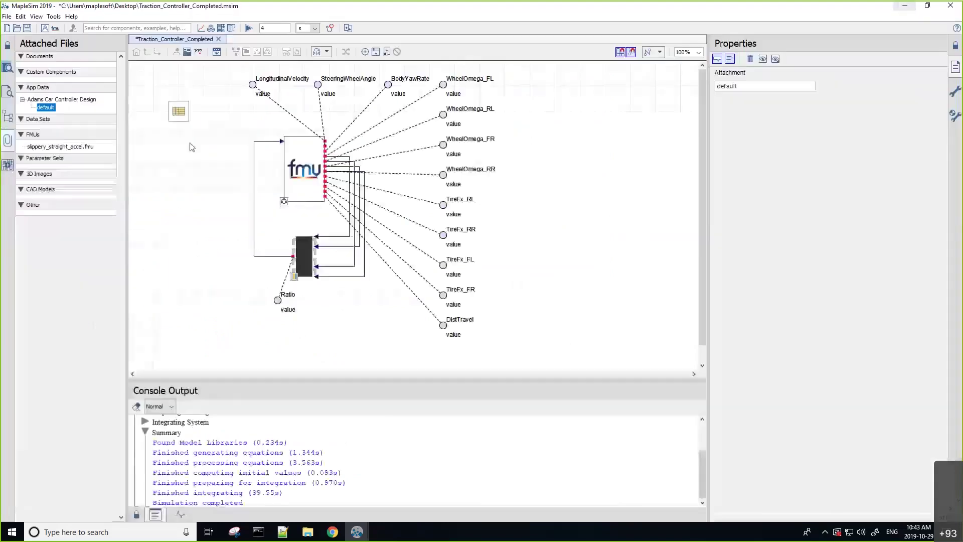
- Check the parameters block holds maxRatio 0.45, then launch the FMU Generation app from FMI Connector
{"action": "left_click", "coordinate": [179, 112]}
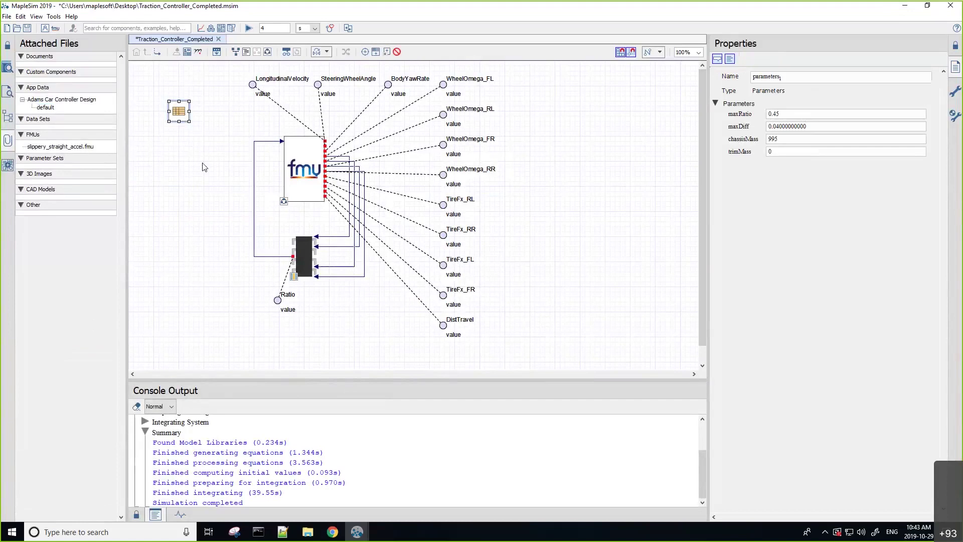
{"action": "left_click", "coordinate": [5, 170]}
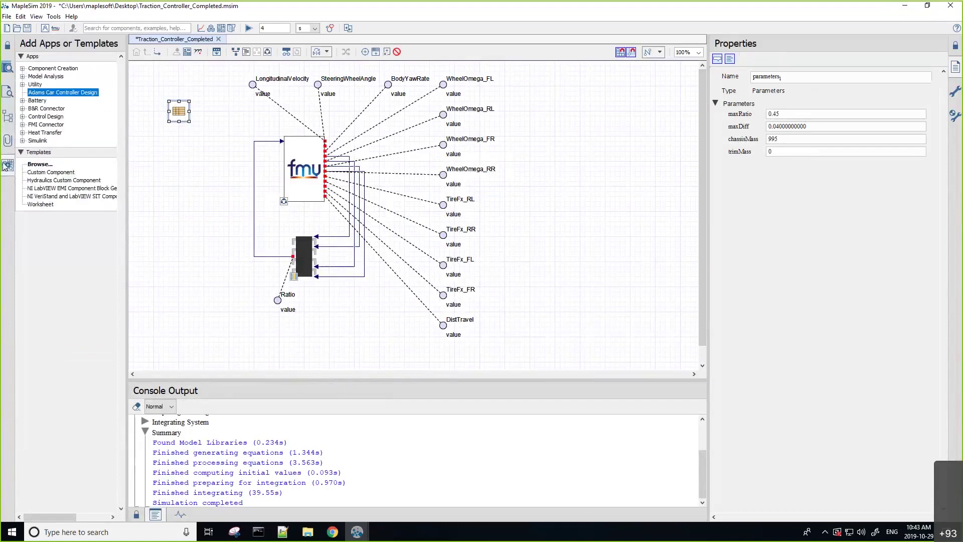
{"action": "left_click", "coordinate": [23, 125]}
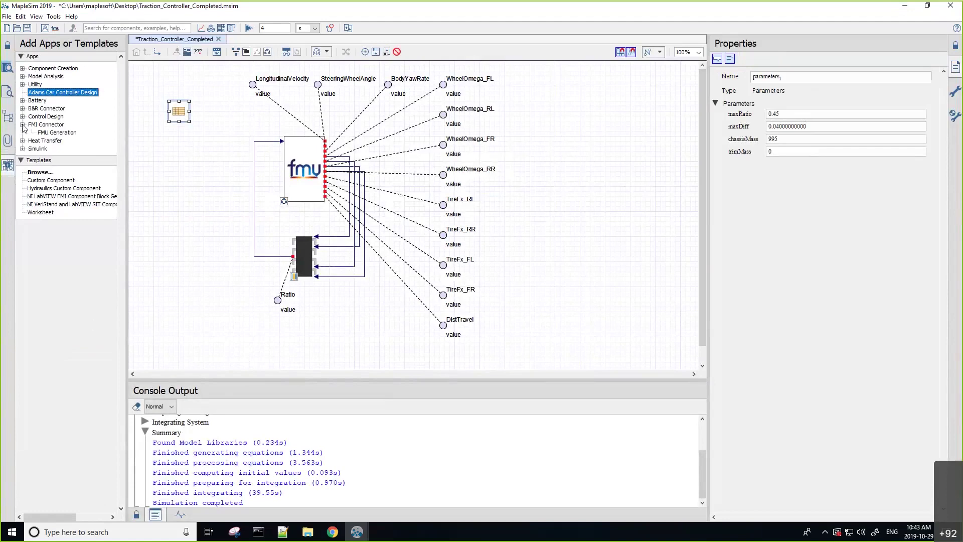
{"action": "double_click", "coordinate": [58, 134]}
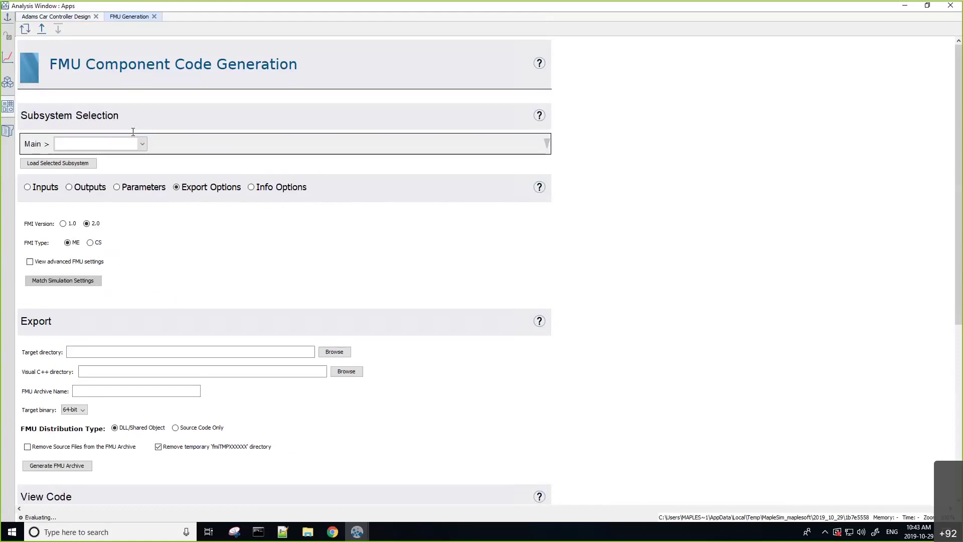
- Select and load the Controller subsystem into the FMU generator
{"action": "left_click", "coordinate": [144, 143]}
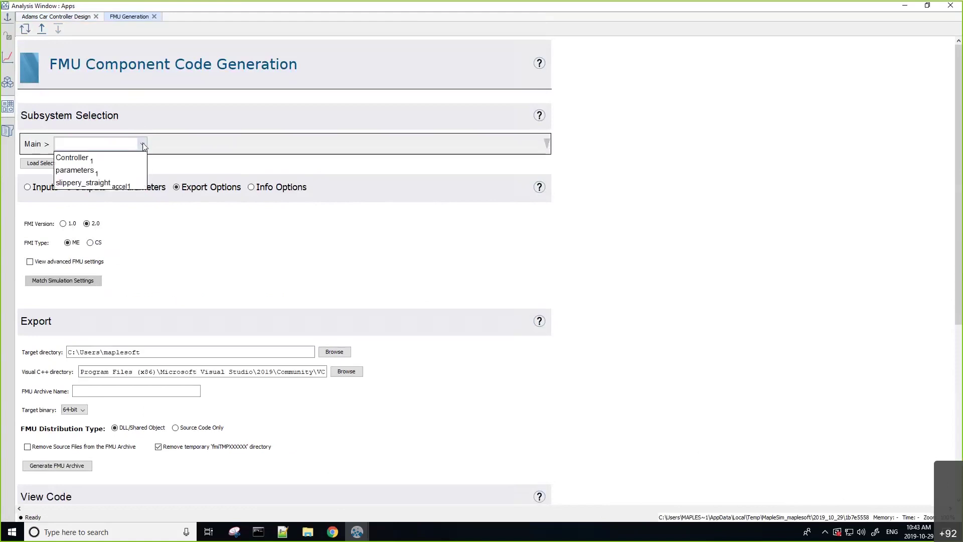
{"action": "left_click", "coordinate": [93, 160]}
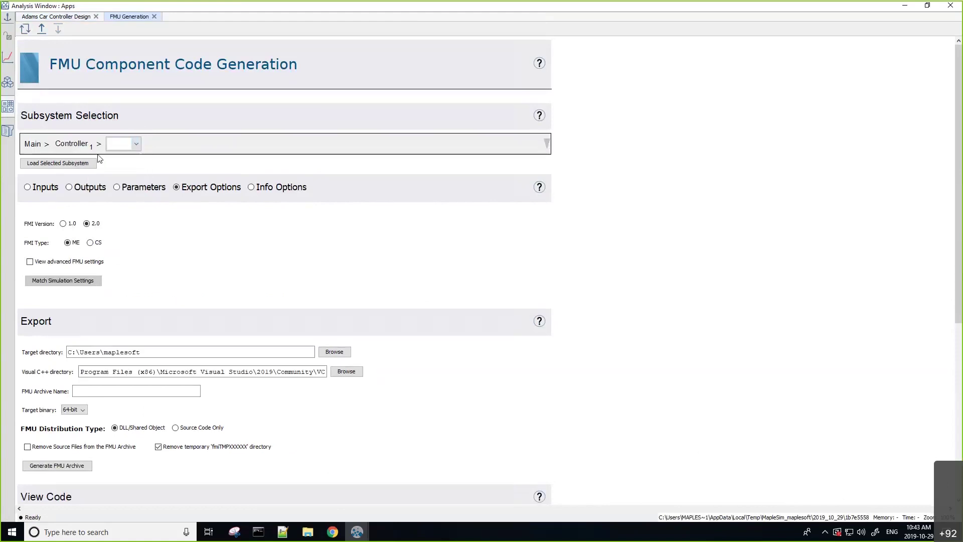
{"action": "left_click", "coordinate": [85, 165]}
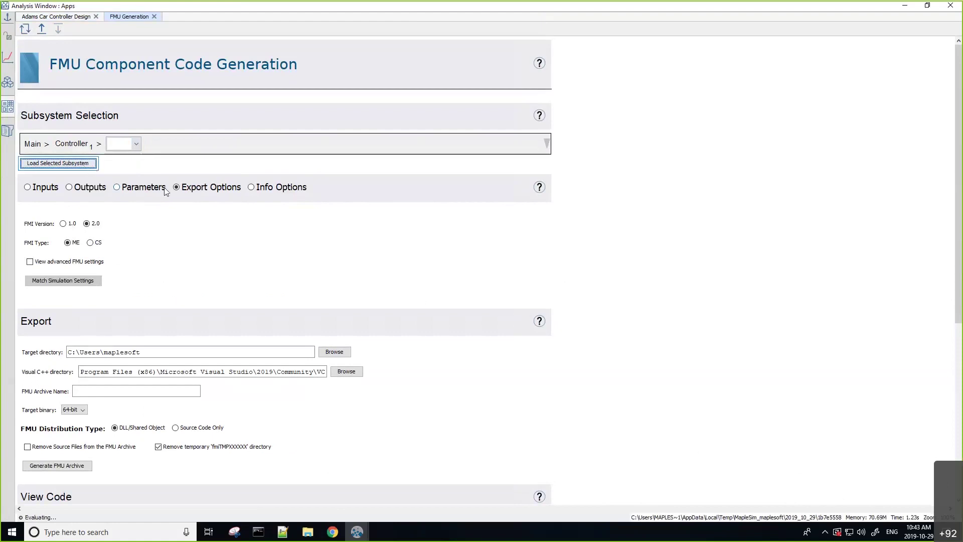
- Review the Controller's inputs, output and parameters, leaving maxRatio fixed, and return to Export Options
{"action": "left_click", "coordinate": [29, 187]}
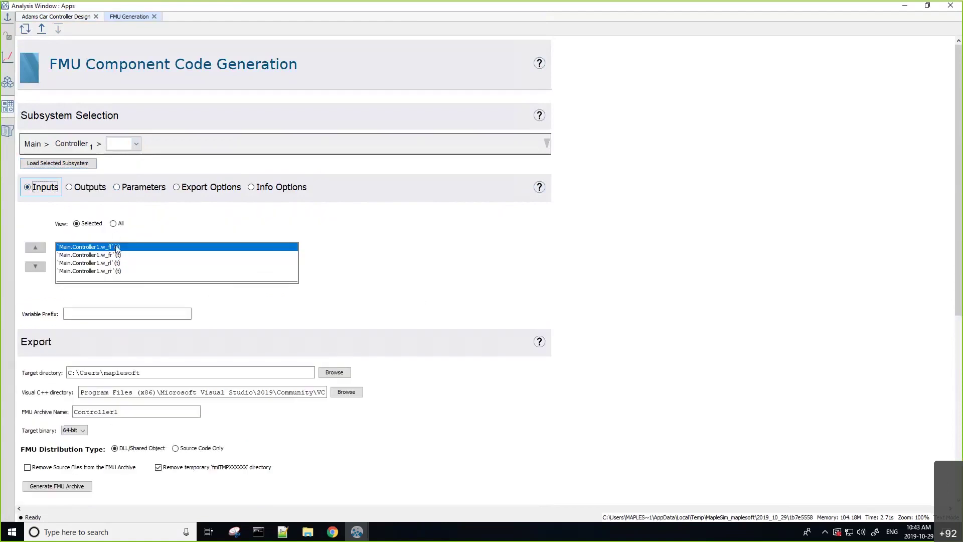
{"action": "left_click", "coordinate": [69, 187]}
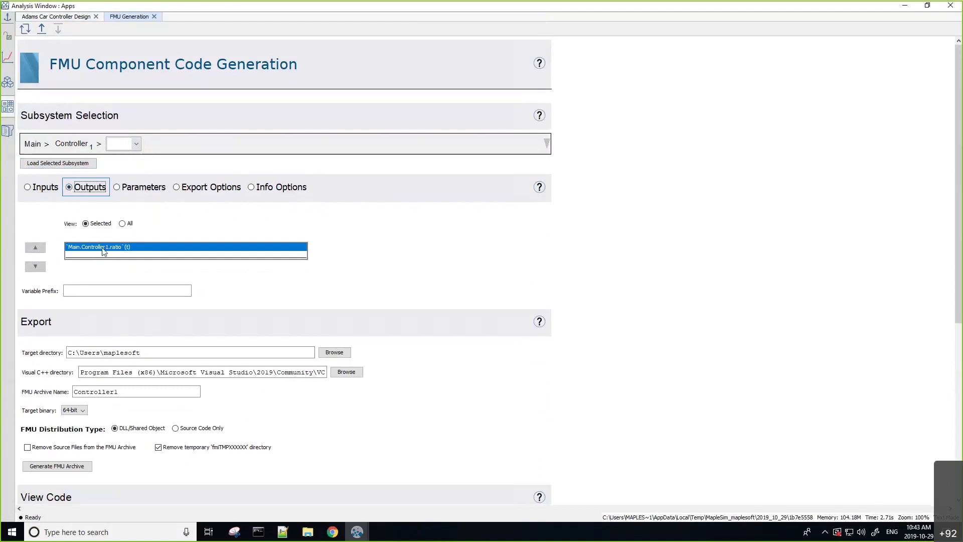
{"action": "left_click", "coordinate": [117, 188]}
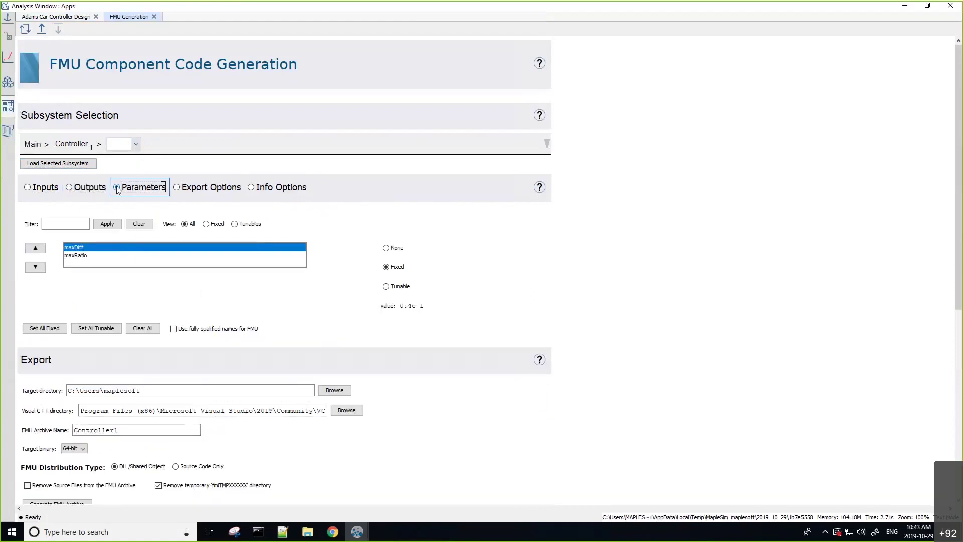
{"action": "left_click", "coordinate": [90, 256]}
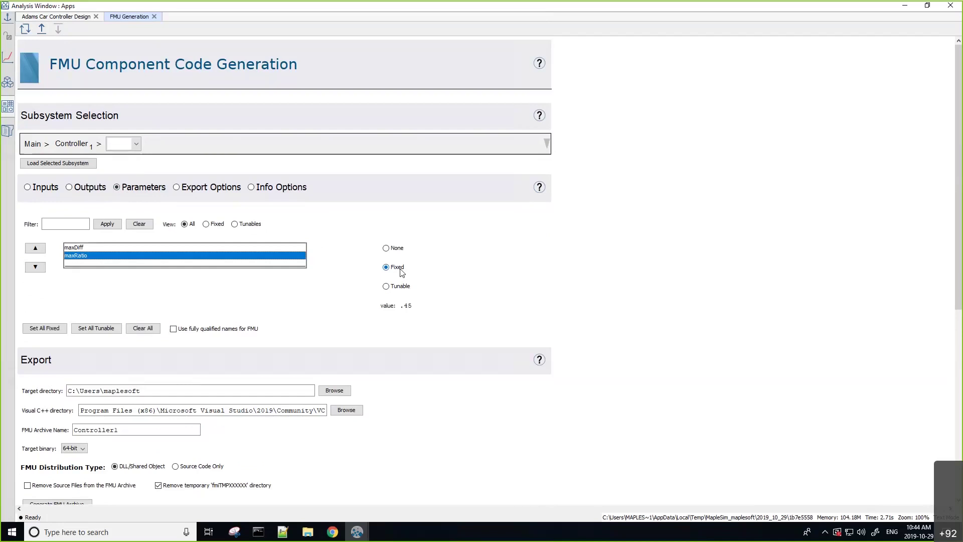
{"action": "left_click", "coordinate": [394, 286]}
{"action": "left_click", "coordinate": [387, 267]}
{"action": "left_click", "coordinate": [179, 188]}
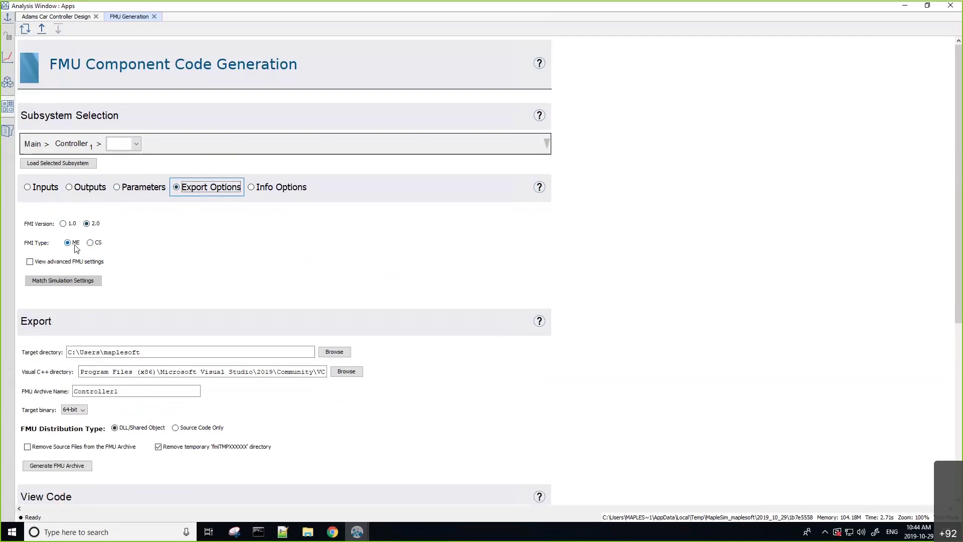
- Set FMI type to CS, match simulation settings, and set the target directory to Desktop
{"action": "left_click", "coordinate": [91, 243]}
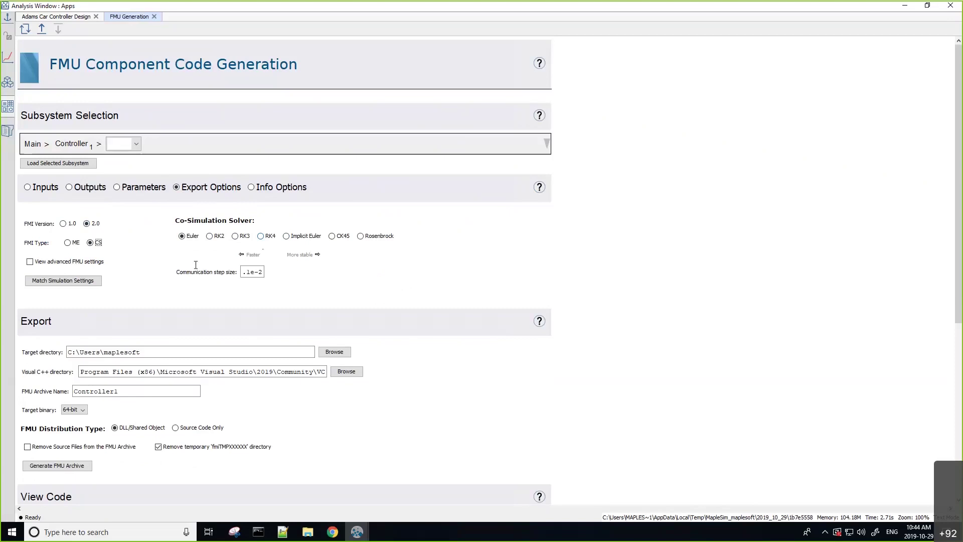
{"action": "left_click", "coordinate": [68, 284]}
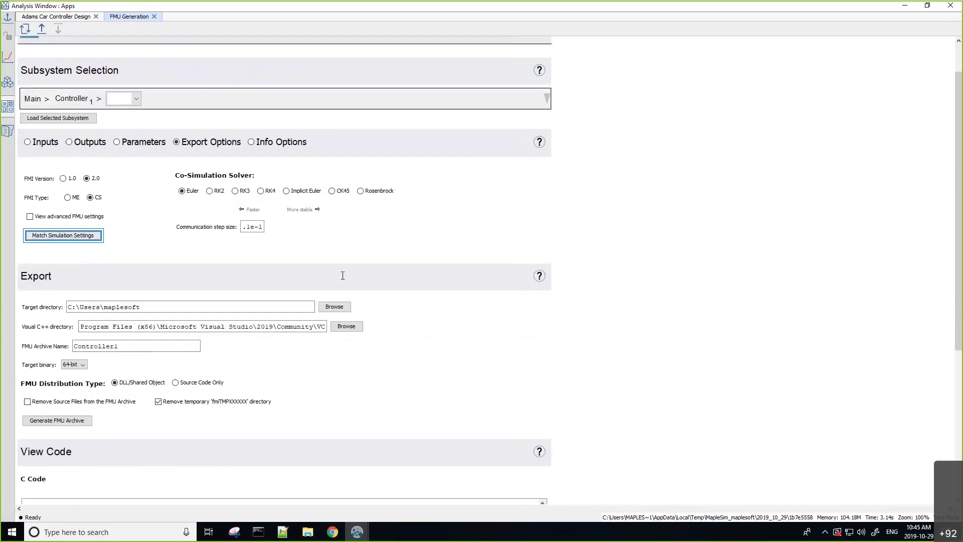
{"action": "scroll", "coordinate": [342, 275], "scroll_direction": "down", "scroll_amount": 1}
{"action": "left_click", "coordinate": [333, 291]}
{"action": "left_click", "coordinate": [359, 236]}
{"action": "left_click", "coordinate": [606, 344]}
- Set the Visual C++ directory to VC\Auxiliary\Build and generate the Controller1 FMU archive
{"action": "left_click", "coordinate": [352, 313]}
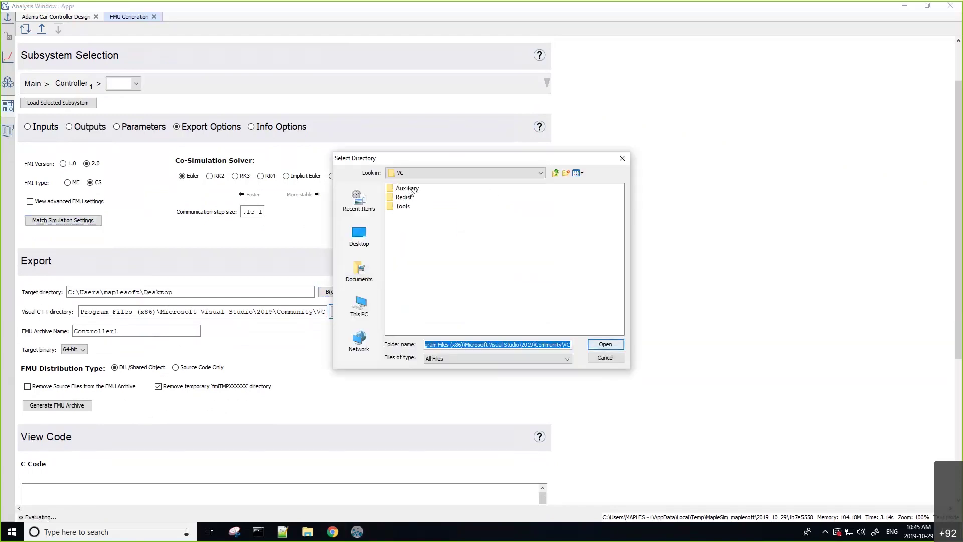
{"action": "double_click", "coordinate": [407, 189]}
{"action": "double_click", "coordinate": [402, 189]}
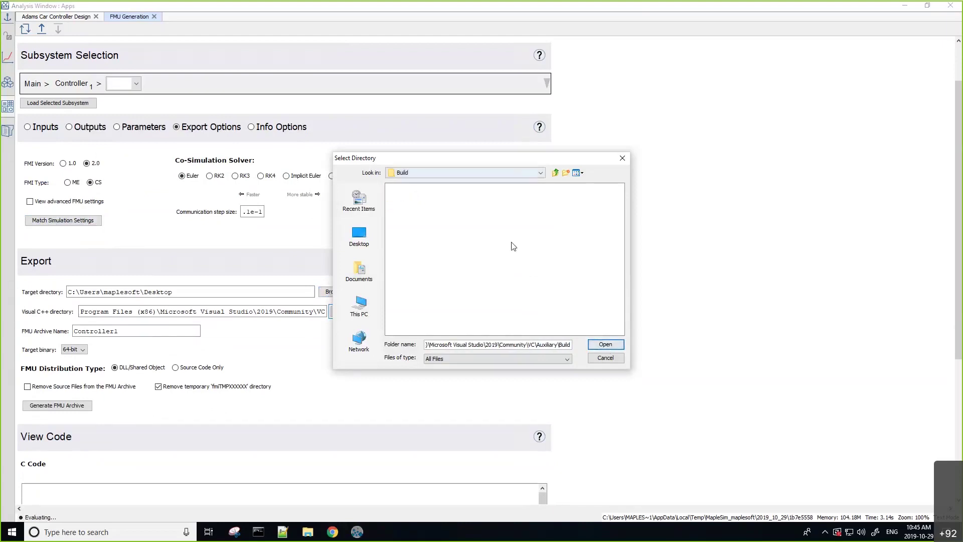
{"action": "left_click", "coordinate": [605, 344]}
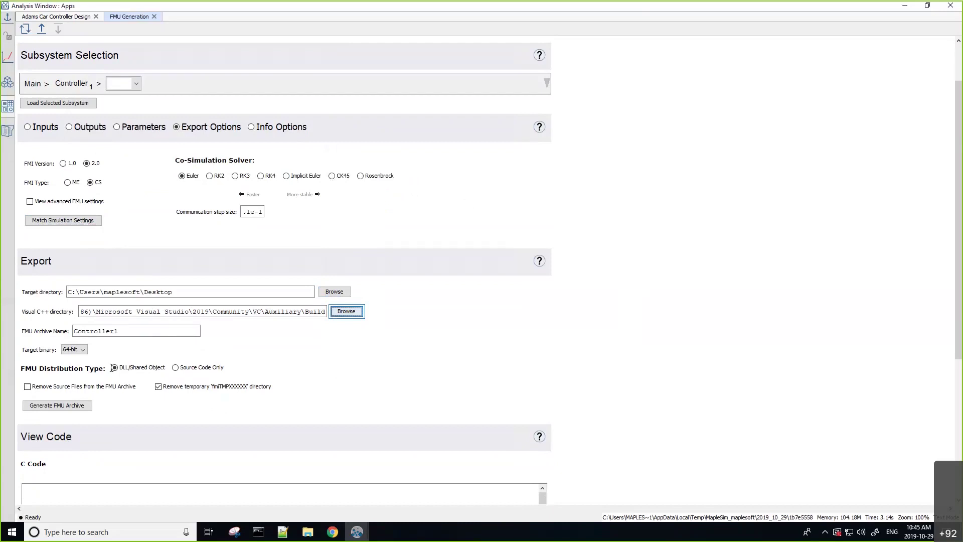
{"action": "left_click", "coordinate": [56, 405]}
{"action": "scroll", "coordinate": [580, 327], "scroll_direction": "down", "scroll_amount": 3}
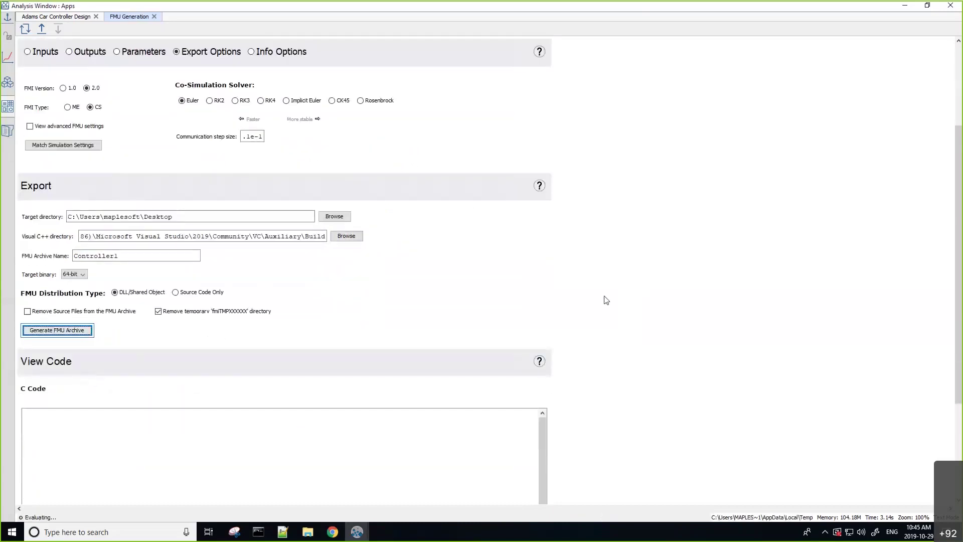
- Scroll through the generated C code for the controller FMU
{"action": "scroll", "coordinate": [627, 274], "scroll_direction": "down", "scroll_amount": 6}
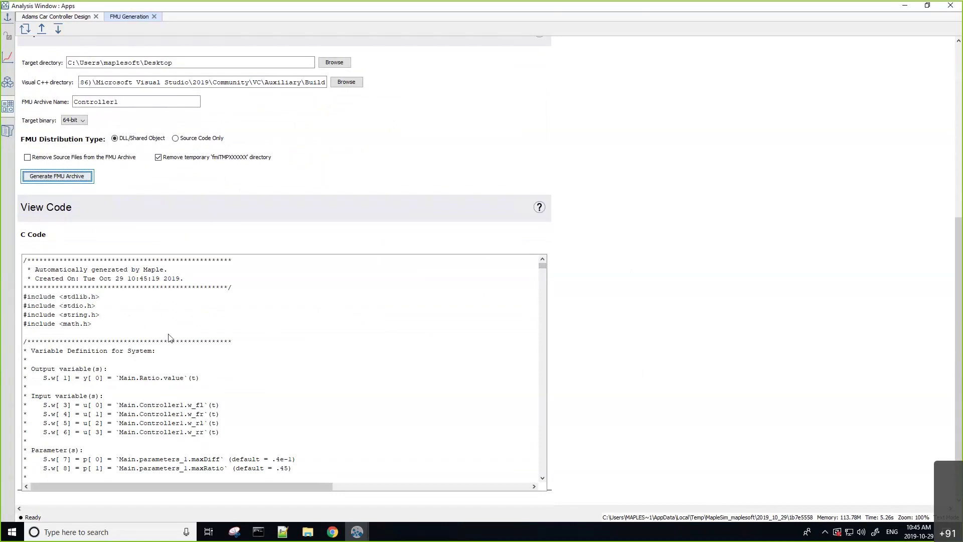
{"action": "scroll", "coordinate": [169, 338], "scroll_direction": "down", "scroll_amount": 2}
{"action": "scroll", "coordinate": [169, 339], "scroll_direction": "up", "scroll_amount": 2}
- Confirm Controller1.fmu (99.6 KB) is on the Desktop and return to the Traction_Controller_Completed model
{"action": "left_click", "coordinate": [904, 10]}
{"action": "left_click", "coordinate": [57, 325]}
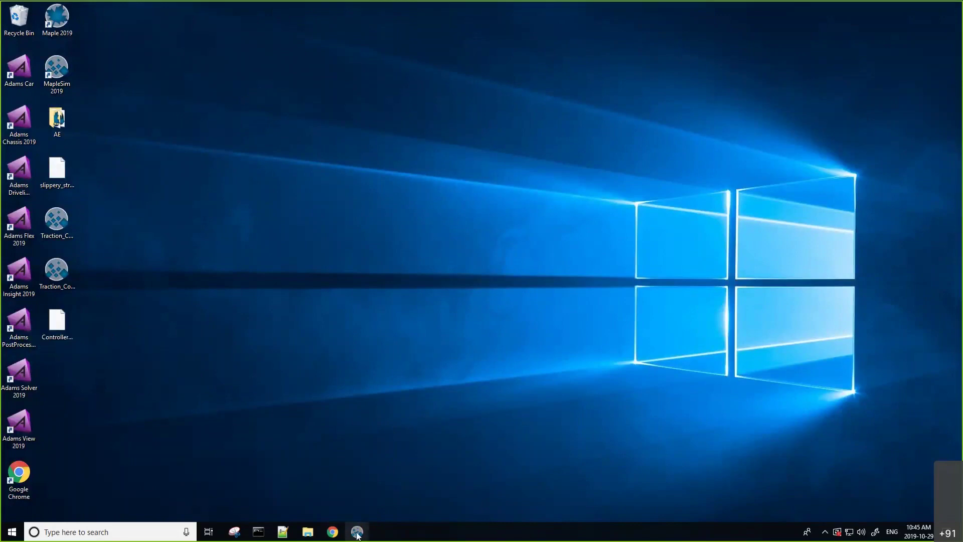
{"action": "mouse_move", "coordinate": [357, 532]}
{"action": "left_click", "coordinate": [312, 507]}
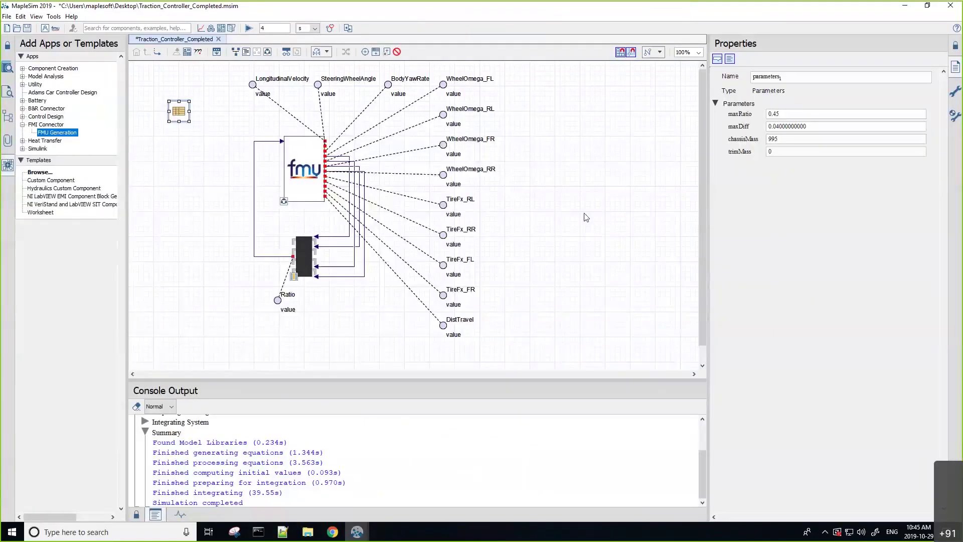